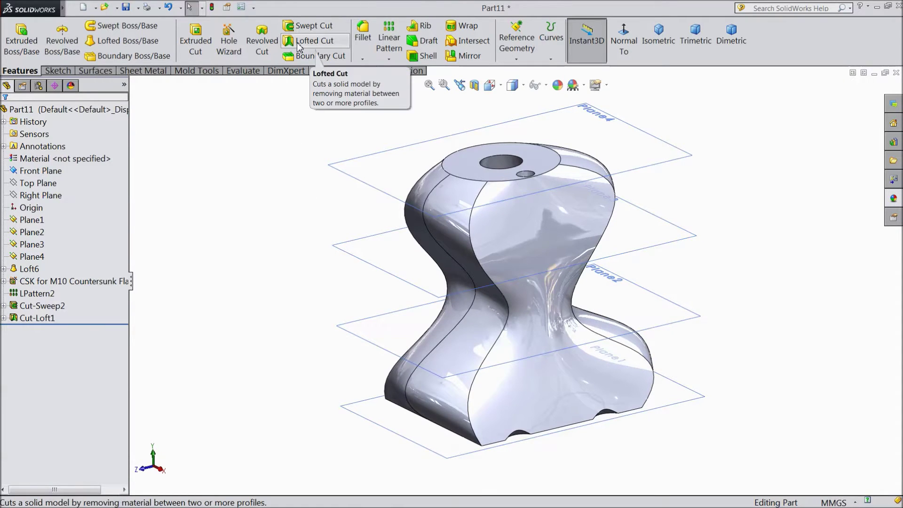
# Apply a section view along the Front Plane and accept it to see inside the part.
pyautogui.click(474, 86)
pyautogui.moveTo(262, 208); pyautogui.dragTo(453, 205, button='middle')
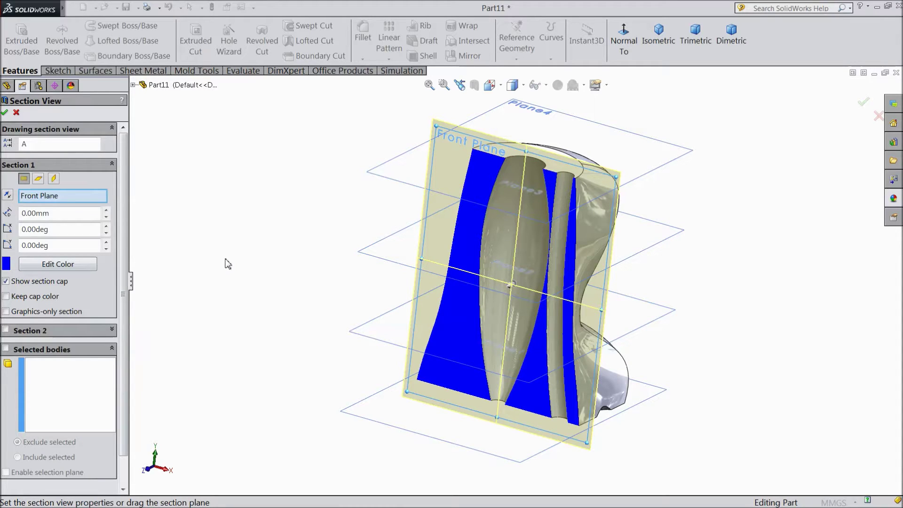
pyautogui.click(6, 113)
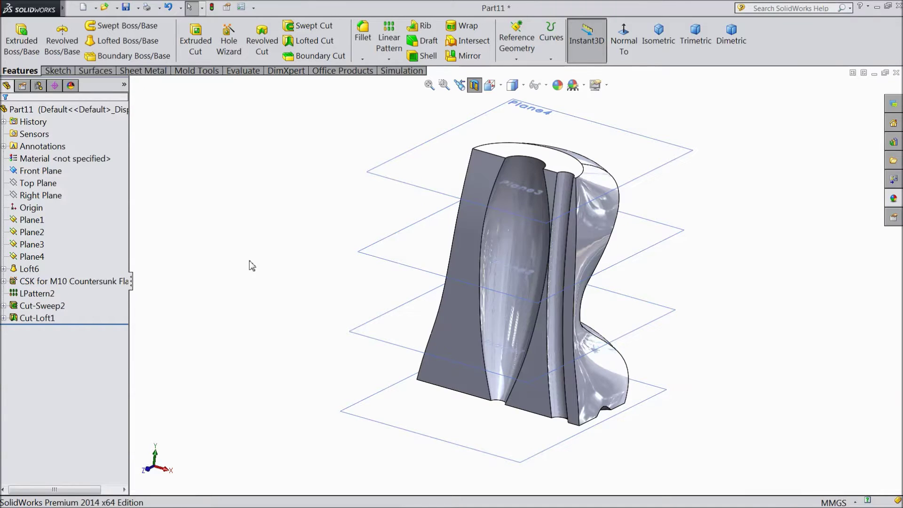
pyautogui.moveTo(250, 265); pyautogui.dragTo(287, 217, button='middle')
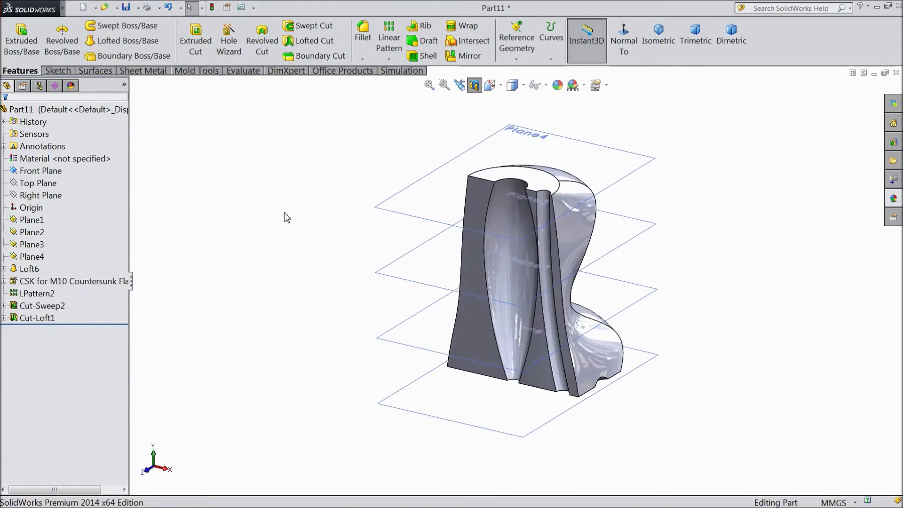
pyautogui.scroll(-2, 541, 344)
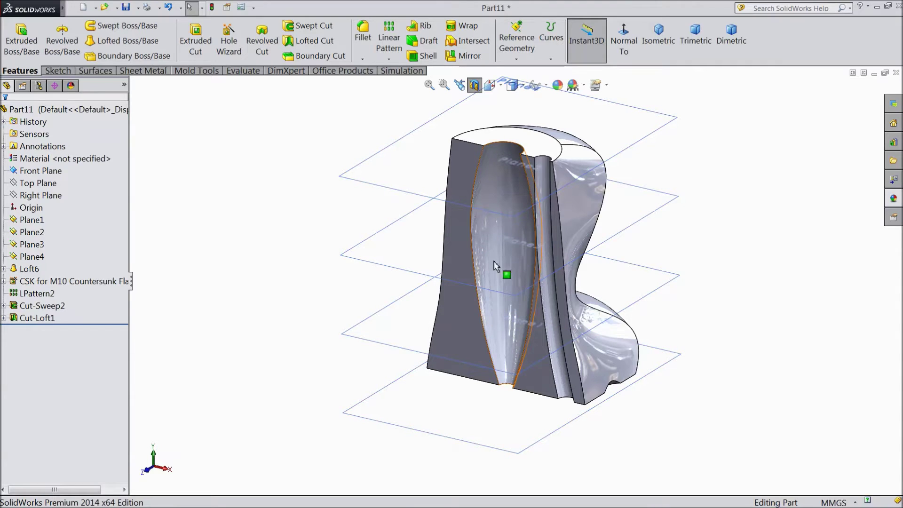
# Delete the Cut-Loft1 feature while keeping its four profile sketches.
pyautogui.click(38, 319)
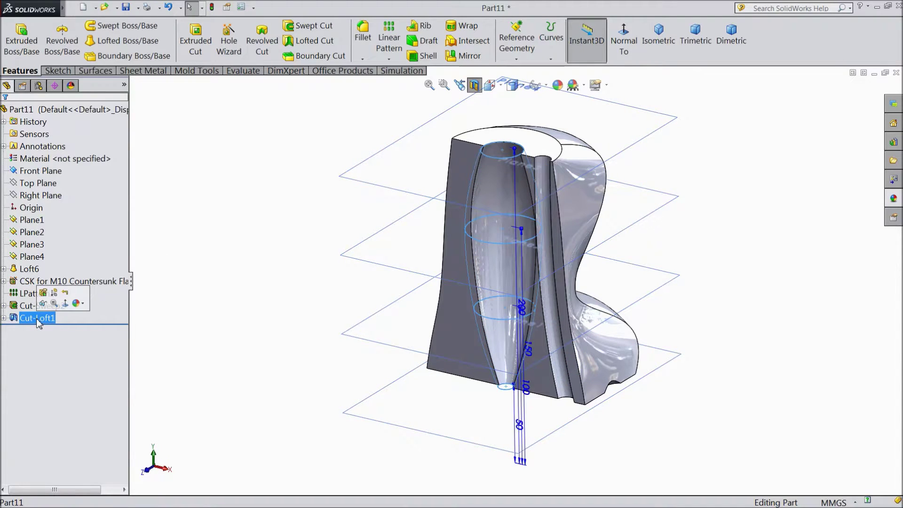
pyautogui.rightClick(38, 319)
pyautogui.click(65, 332)
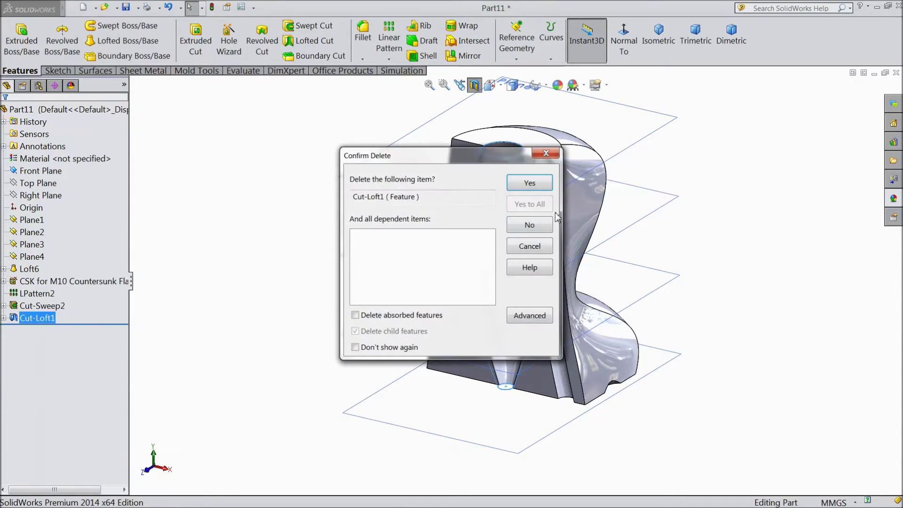
pyautogui.click(529, 184)
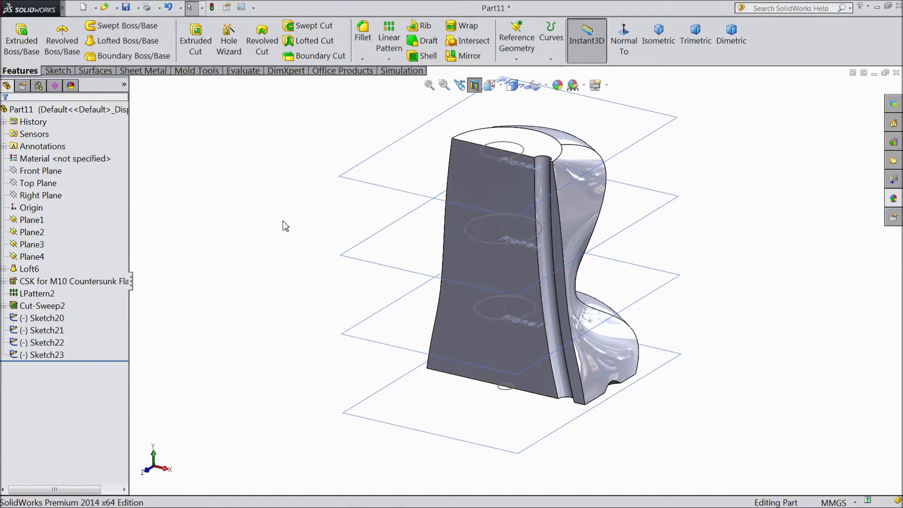
pyautogui.scroll(-2, 554, 261)
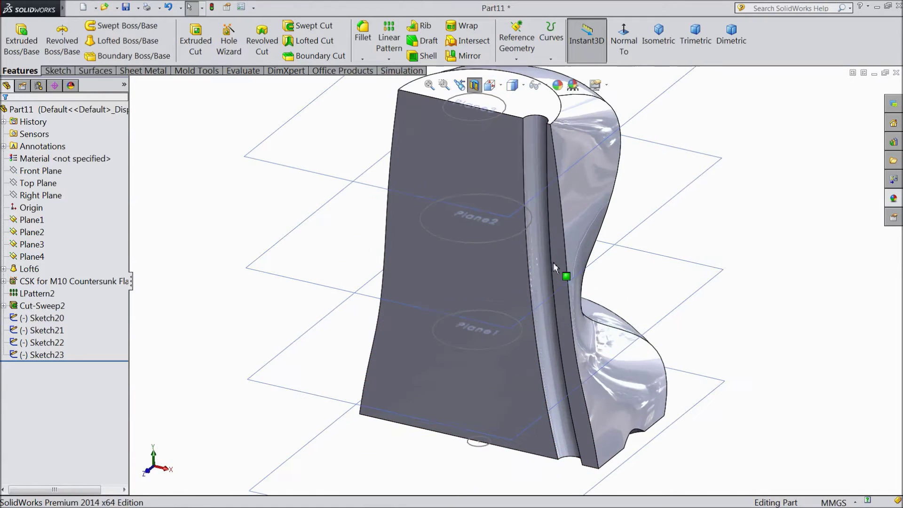
pyautogui.click(496, 245)
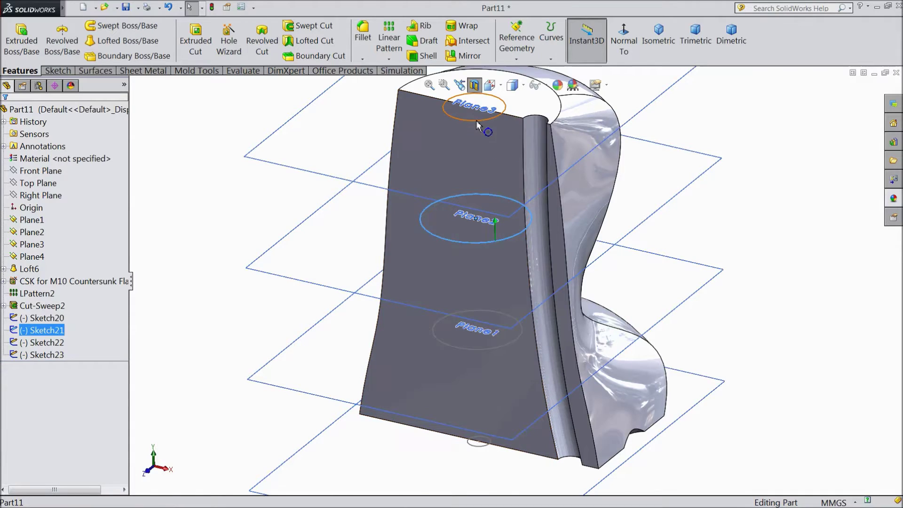
pyautogui.click(499, 353)
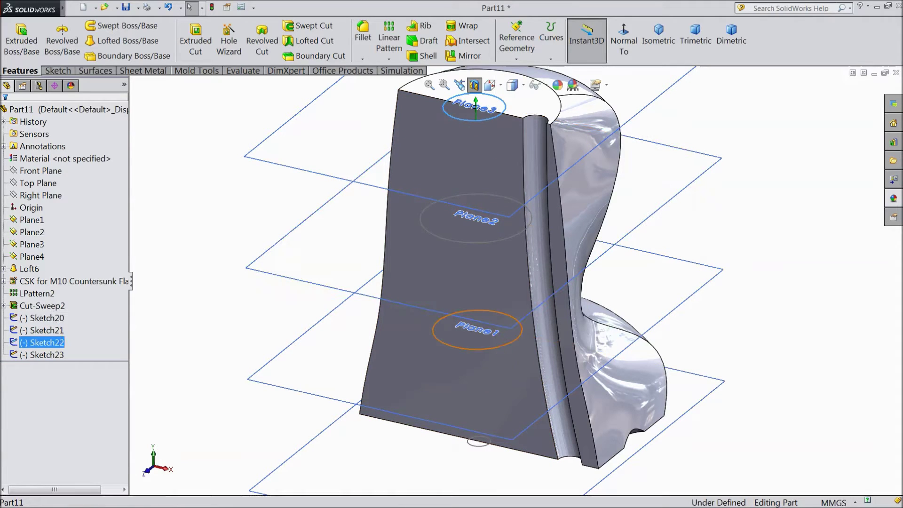
pyautogui.click(485, 450)
pyautogui.moveTo(520, 403); pyautogui.dragTo(683, 256, button='middle')
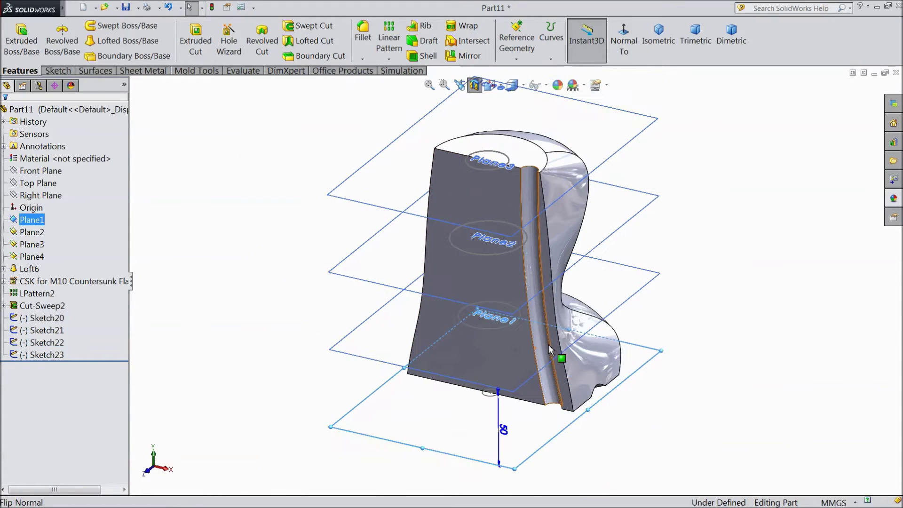
pyautogui.click(684, 256)
pyautogui.click(51, 185)
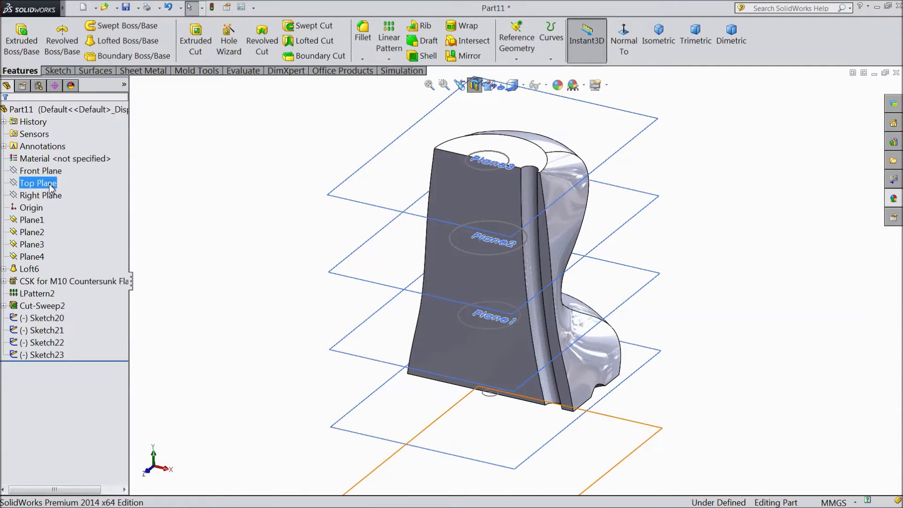
pyautogui.click(40, 172)
pyautogui.moveTo(195, 171)
pyautogui.mouseDown(button='middle')
pyautogui.moveTo(194, 301)
pyautogui.moveTo(205, 151)
pyautogui.moveTo(250, 145)
pyautogui.mouseUp(button='middle')
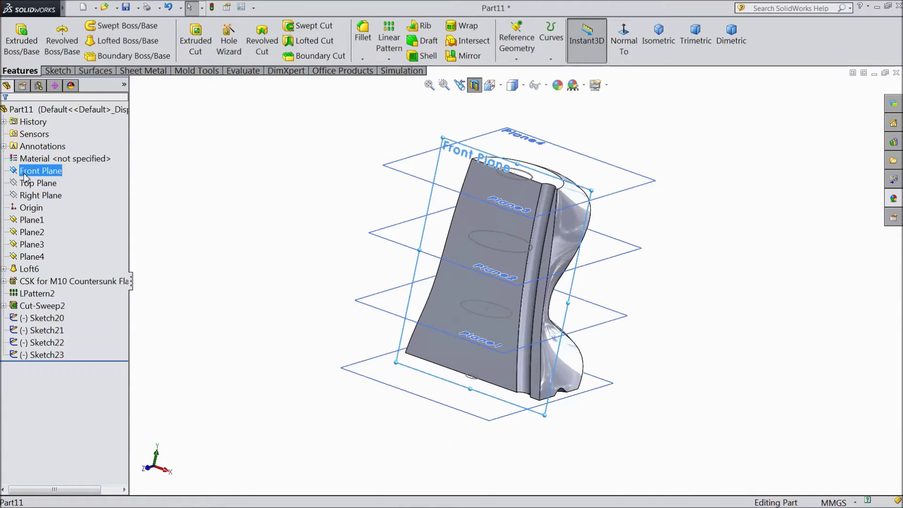
pyautogui.click(32, 159)
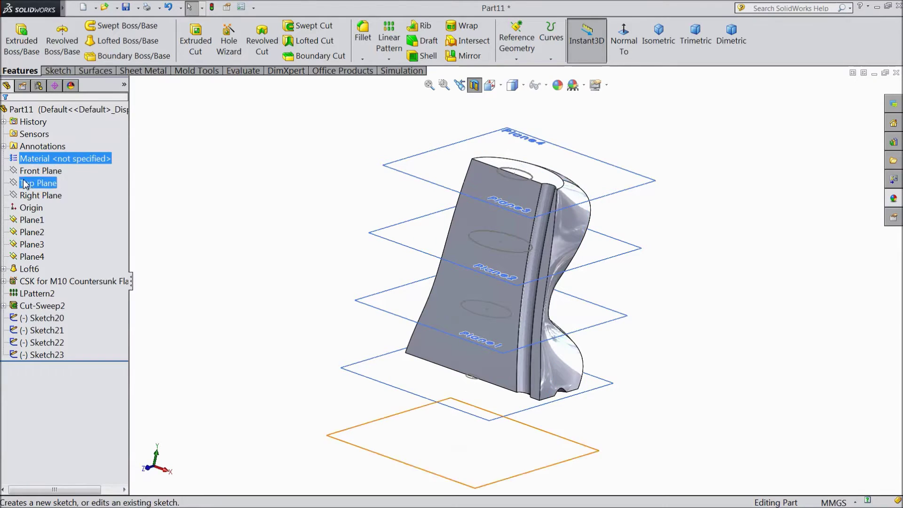
# Create Sketch24 on the Front Plane and view it normal, then tilt back to 3D.
pyautogui.click(32, 171)
pyautogui.click(33, 160)
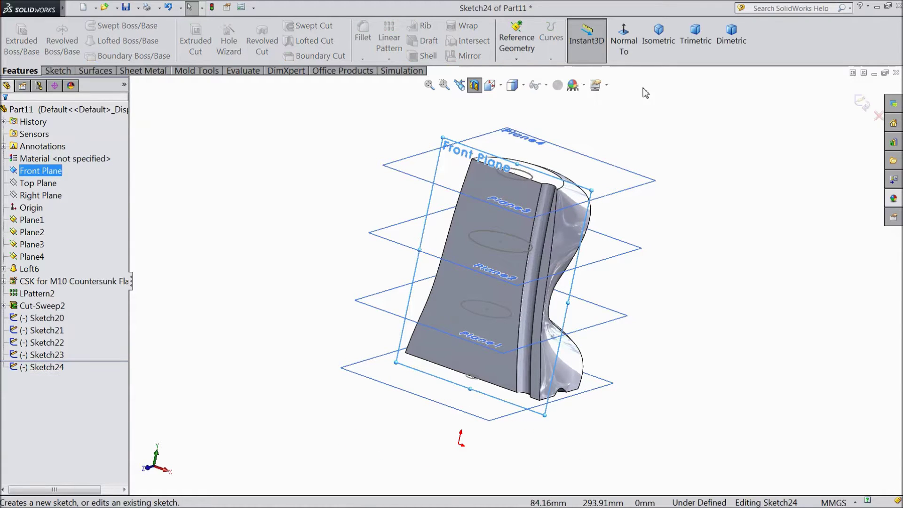
pyautogui.click(624, 40)
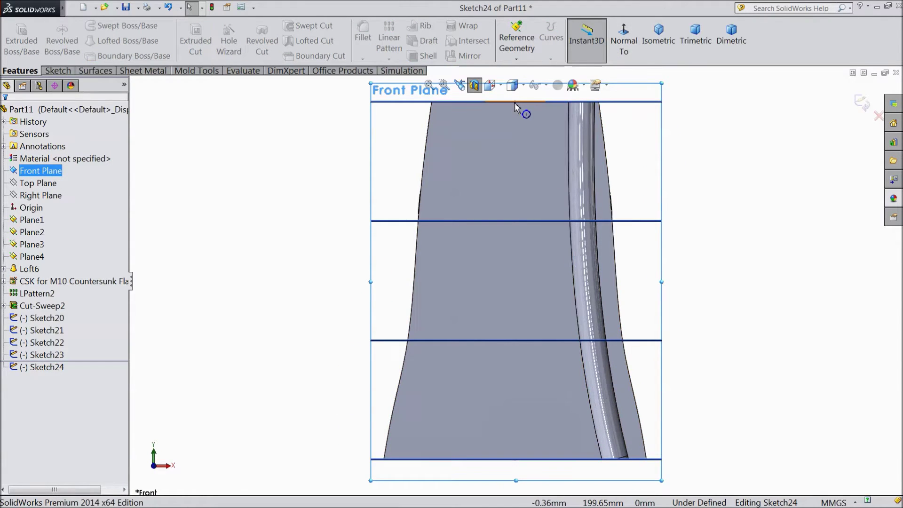
pyautogui.click(518, 175)
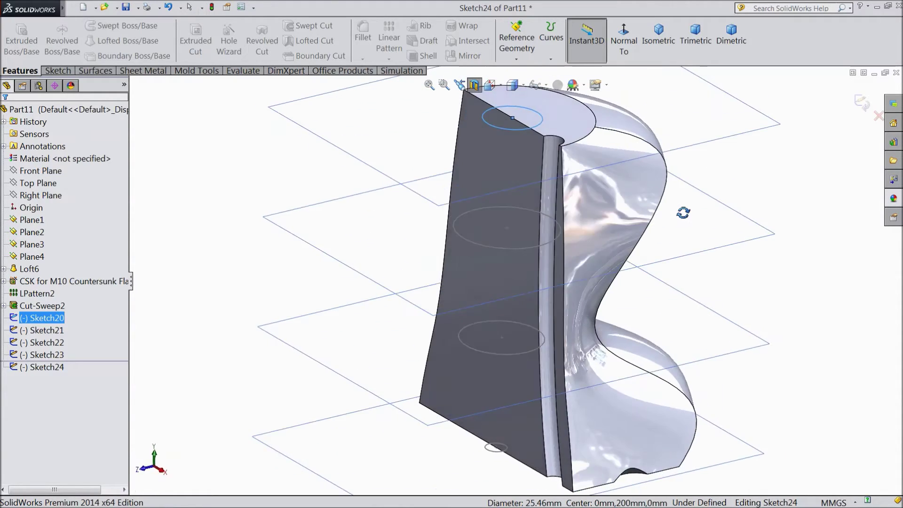
pyautogui.moveTo(742, 165); pyautogui.dragTo(682, 211, button='middle')
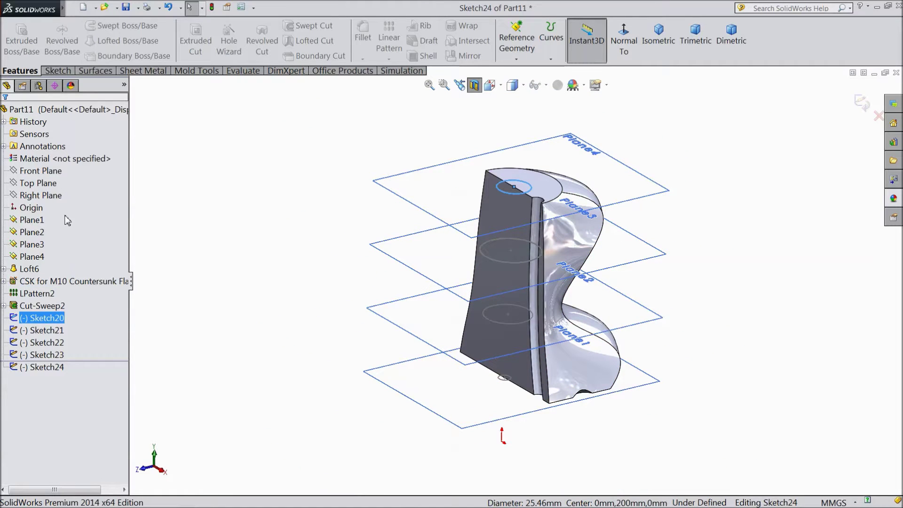
# Hide Plane1 through Plane4 and select the part's flat front face.
pyautogui.moveTo(33, 259); pyautogui.dragTo(22, 261)
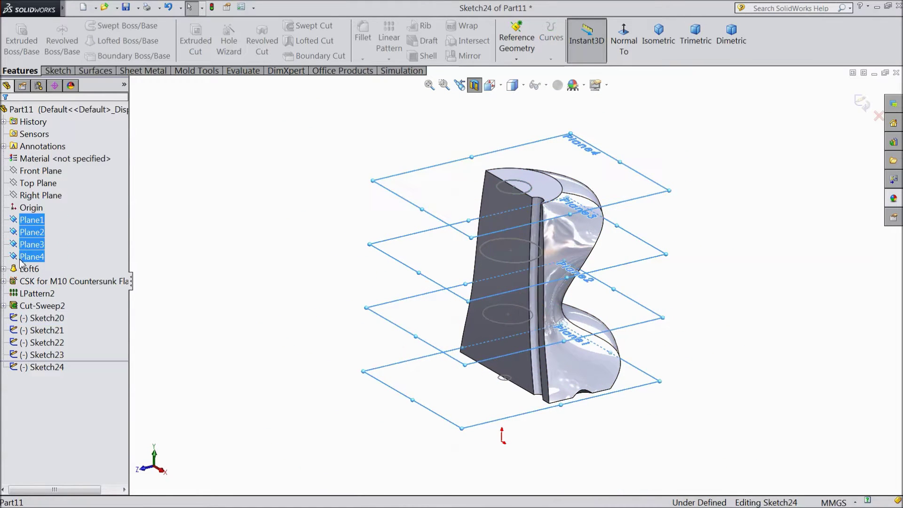
pyautogui.rightClick(27, 260)
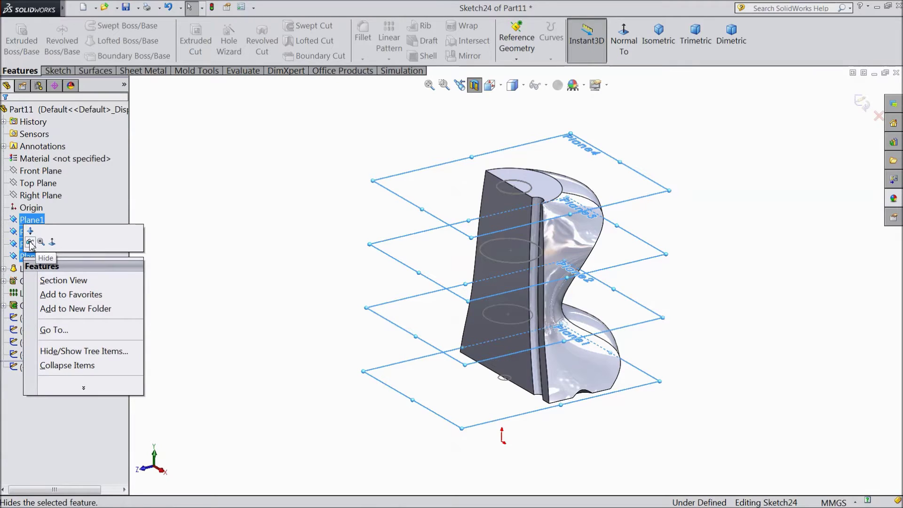
pyautogui.click(30, 242)
pyautogui.moveTo(391, 277)
pyautogui.mouseDown(button='middle')
pyautogui.moveTo(380, 272)
pyautogui.moveTo(421, 276)
pyautogui.mouseUp(button='middle')
pyautogui.scroll(-3, 512, 296)
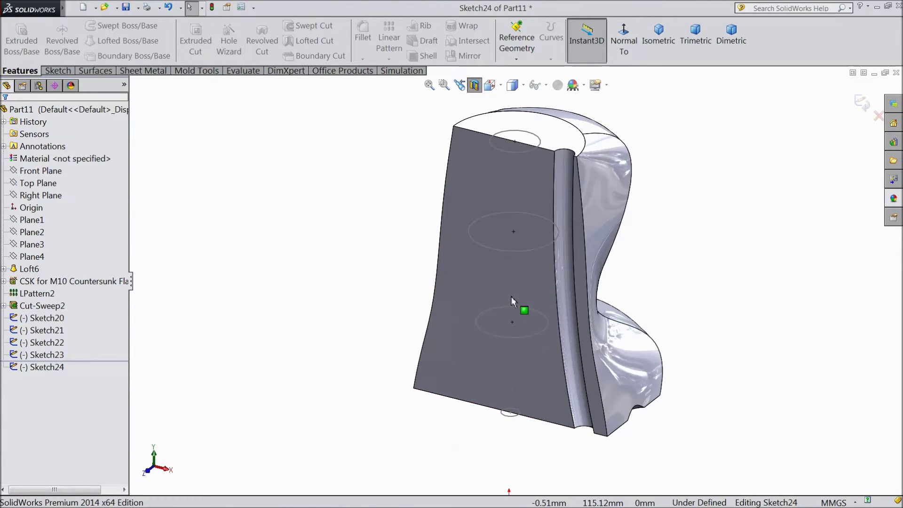
pyautogui.click(489, 283)
# Convert Sketch20–Sketch23 into Sketch24 as lines across the flat section face.
pyautogui.click(624, 40)
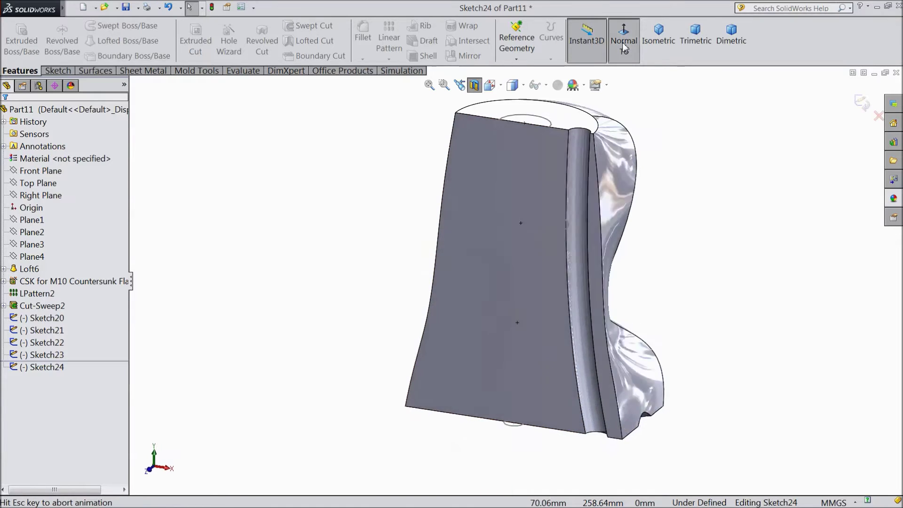
pyautogui.click(517, 106)
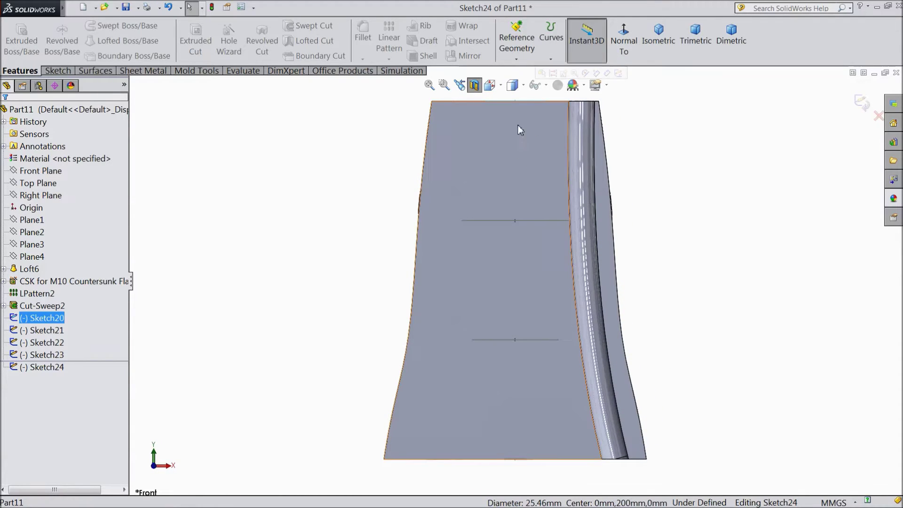
pyautogui.keyDown('ctrl'); pyautogui.click(526, 221); pyautogui.keyUp('ctrl')
pyautogui.keyDown('ctrl'); pyautogui.click(523, 341); pyautogui.keyUp('ctrl')
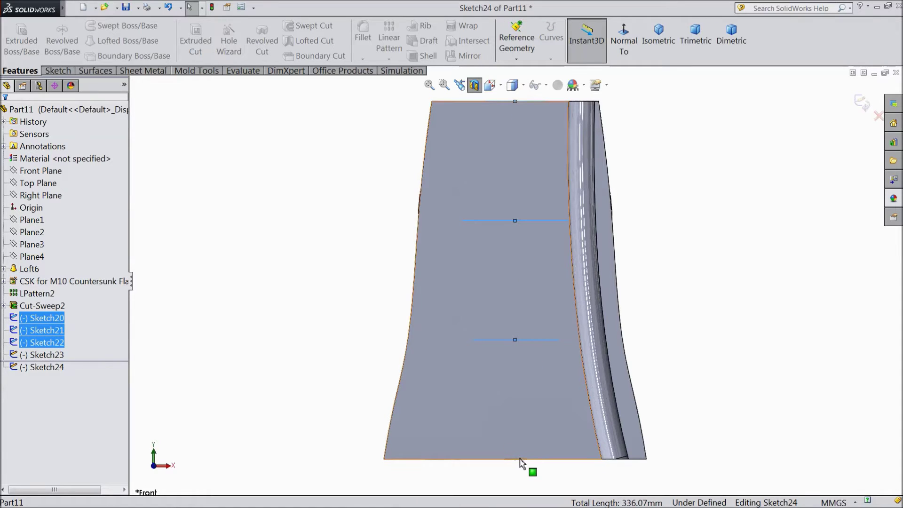
pyautogui.keyDown('ctrl'); pyautogui.click(519, 459); pyautogui.keyUp('ctrl')
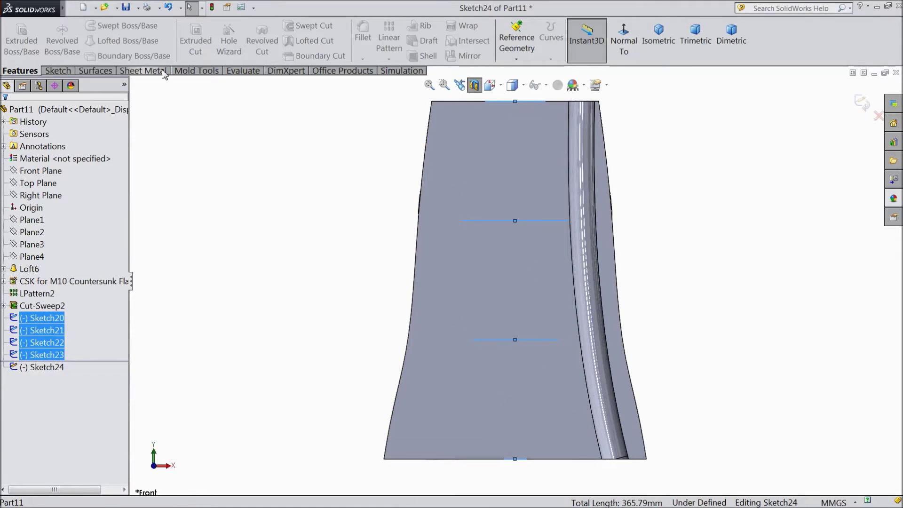
pyautogui.click(59, 72)
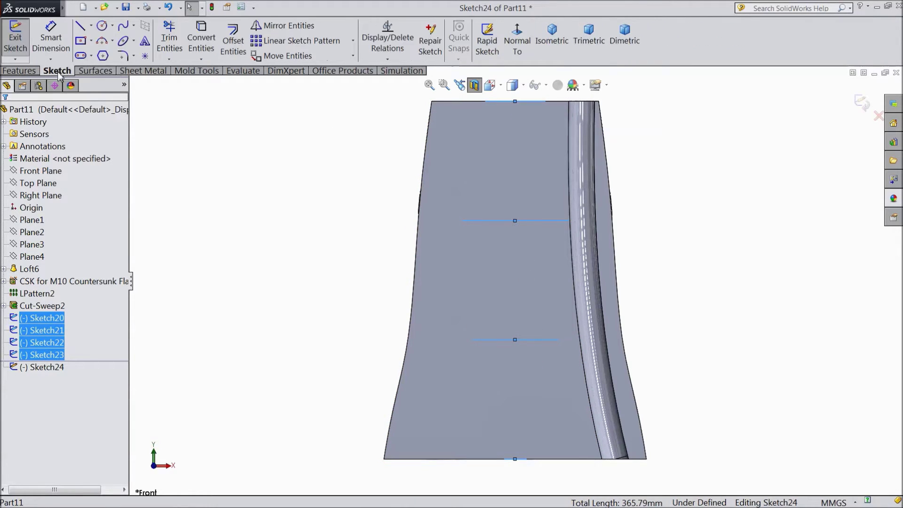
pyautogui.click(203, 44)
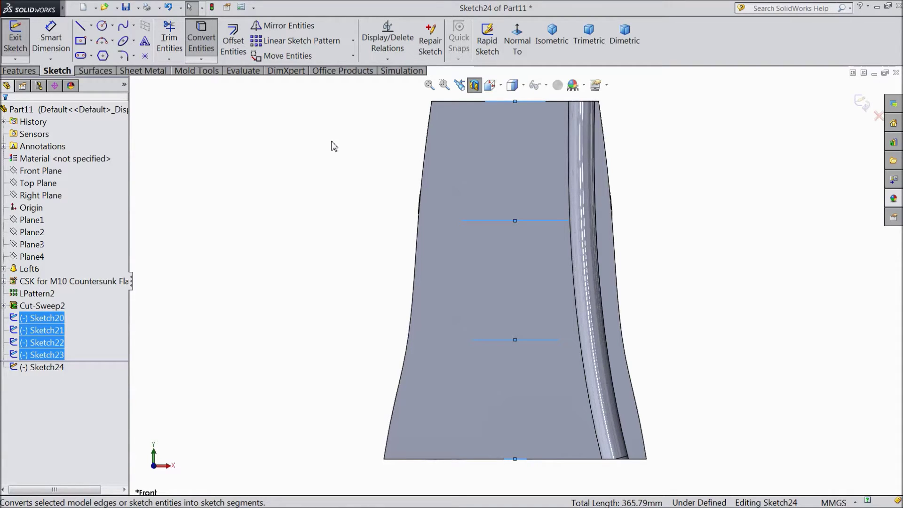
pyautogui.moveTo(365, 133); pyautogui.dragTo(327, 202, button='middle')
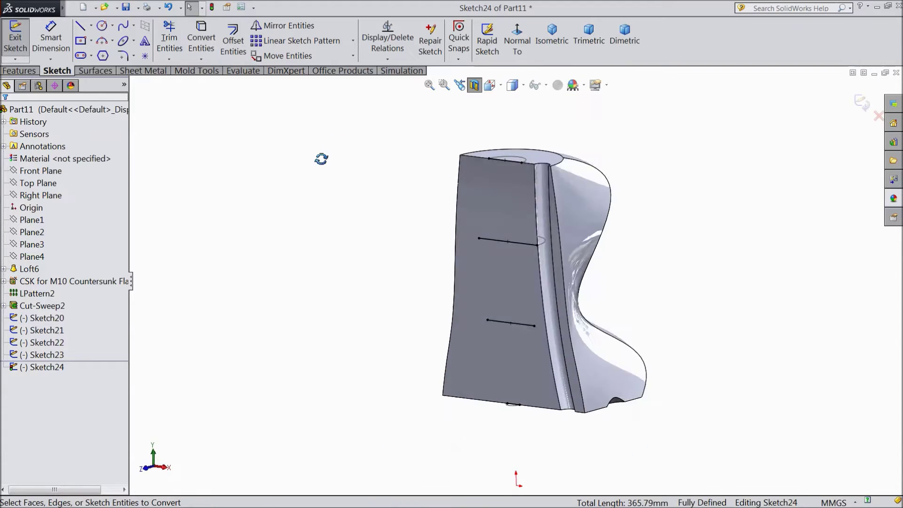
pyautogui.scroll(-2, 523, 295)
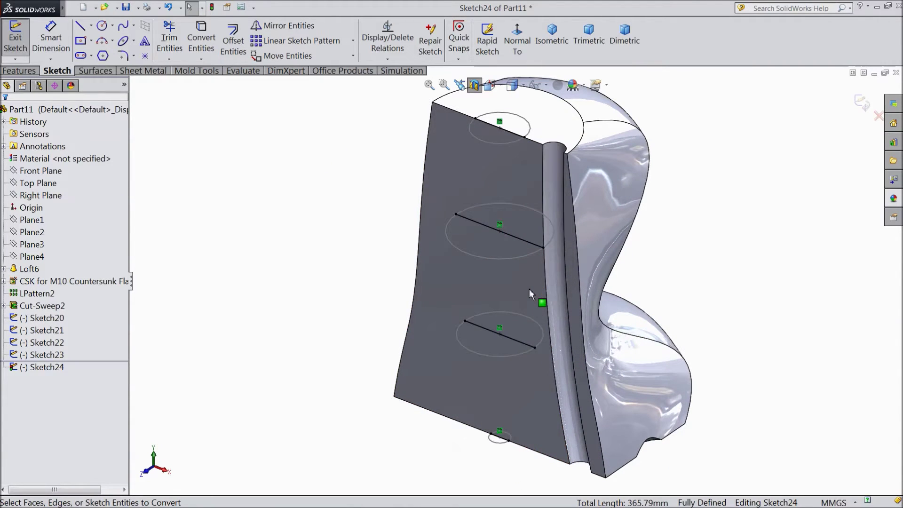
# Mark all four converted lines as For construction geometry.
pyautogui.click(509, 135)
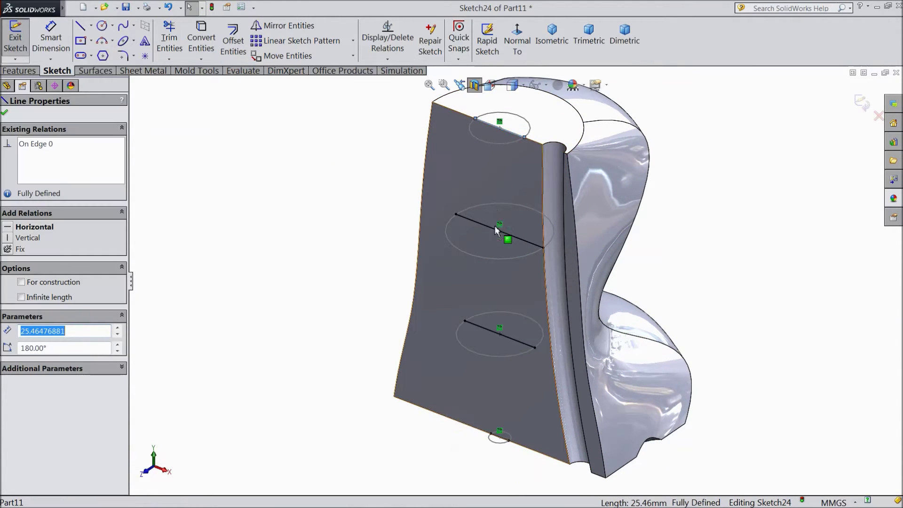
pyautogui.keyDown('ctrl'); pyautogui.click(512, 238); pyautogui.keyUp('ctrl')
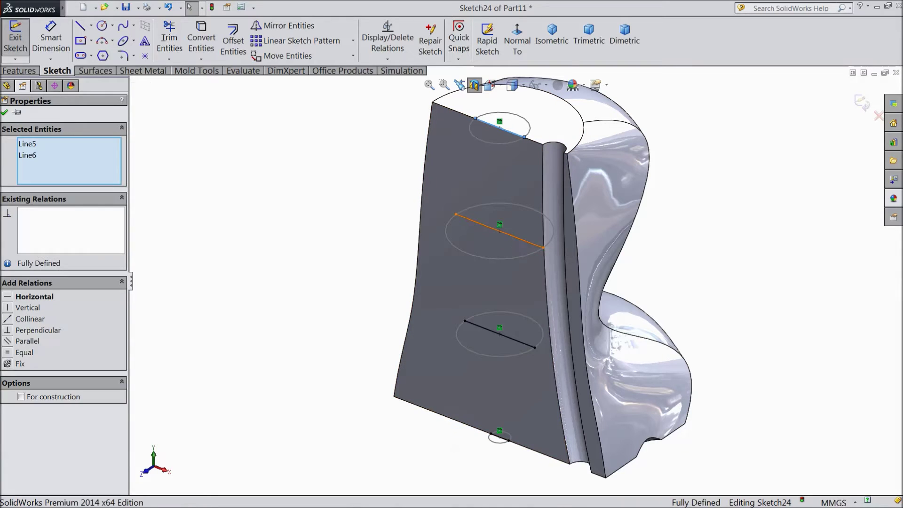
pyautogui.keyDown('ctrl'); pyautogui.click(513, 344); pyautogui.keyUp('ctrl')
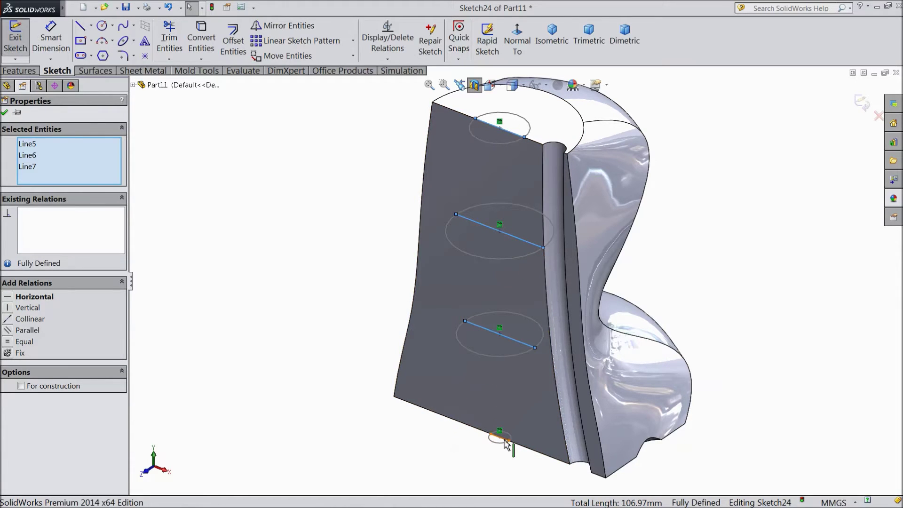
pyautogui.keyDown('ctrl'); pyautogui.click(506, 442); pyautogui.keyUp('ctrl')
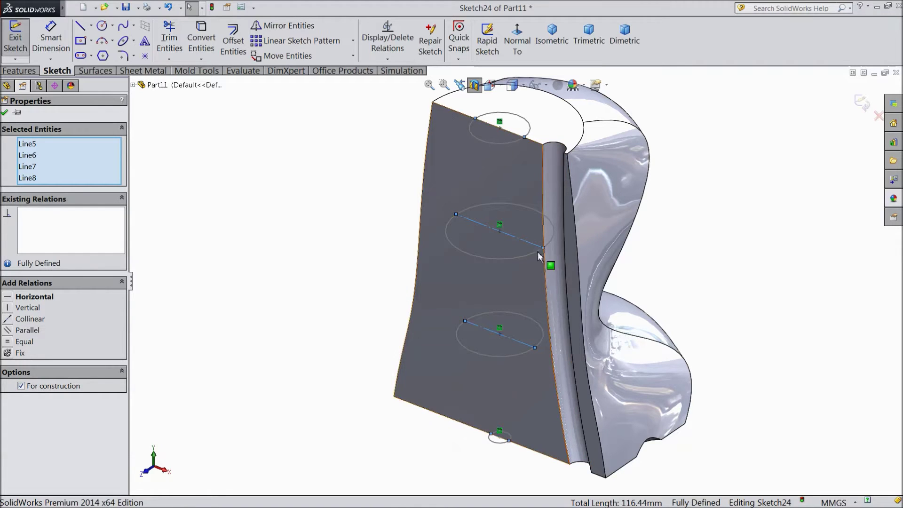
pyautogui.moveTo(655, 240); pyautogui.dragTo(659, 238, button='middle')
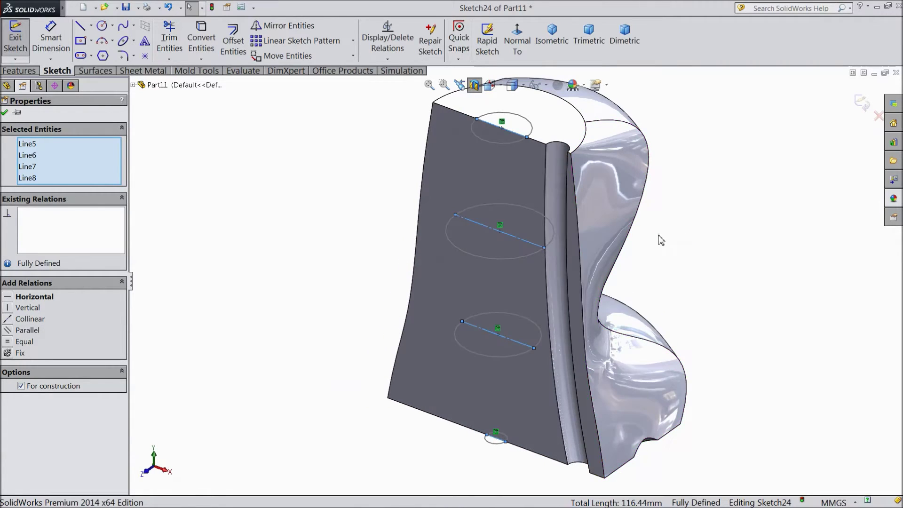
pyautogui.click(5, 113)
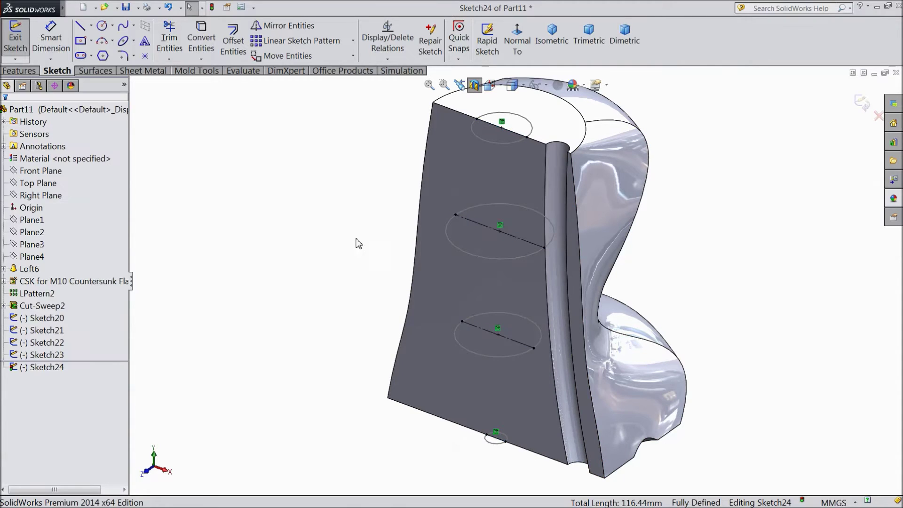
# Turn the view Normal To the Front Plane to face the four construction lines.
pyautogui.moveTo(437, 249); pyautogui.dragTo(469, 262, button='middle')
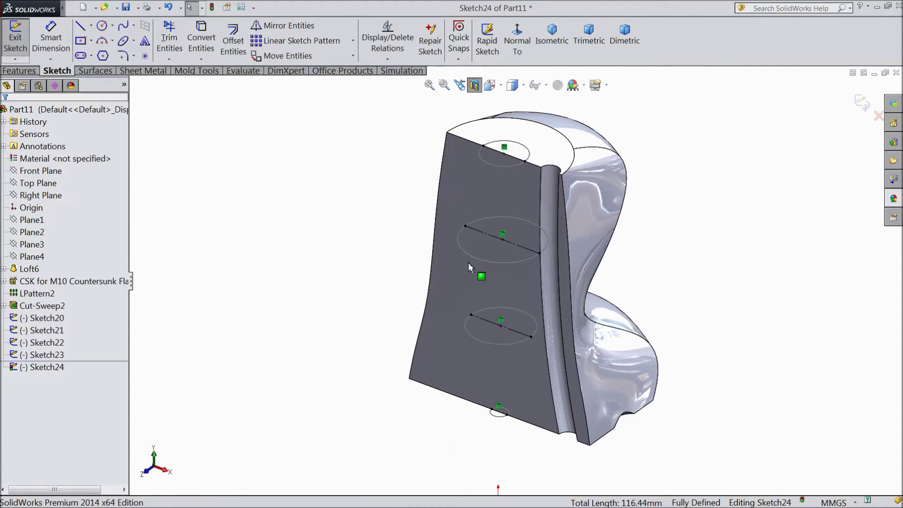
pyautogui.click(37, 171)
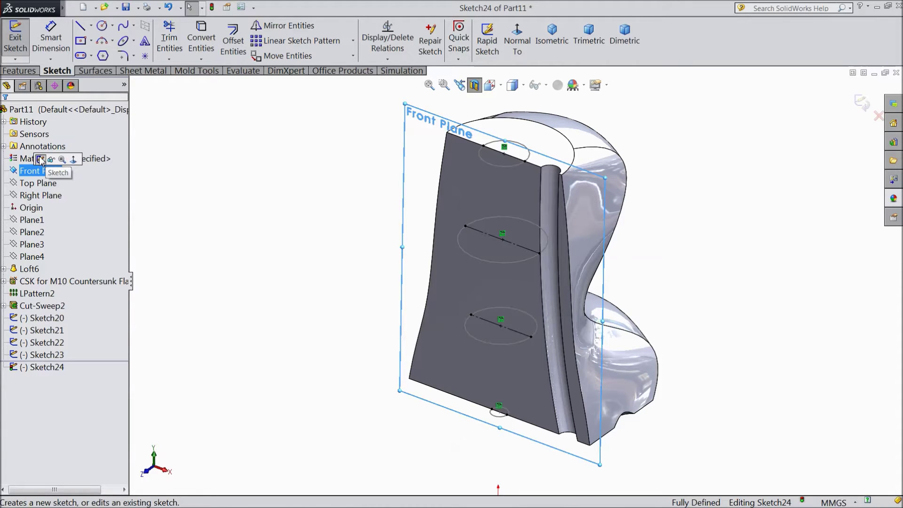
pyautogui.click(271, 190)
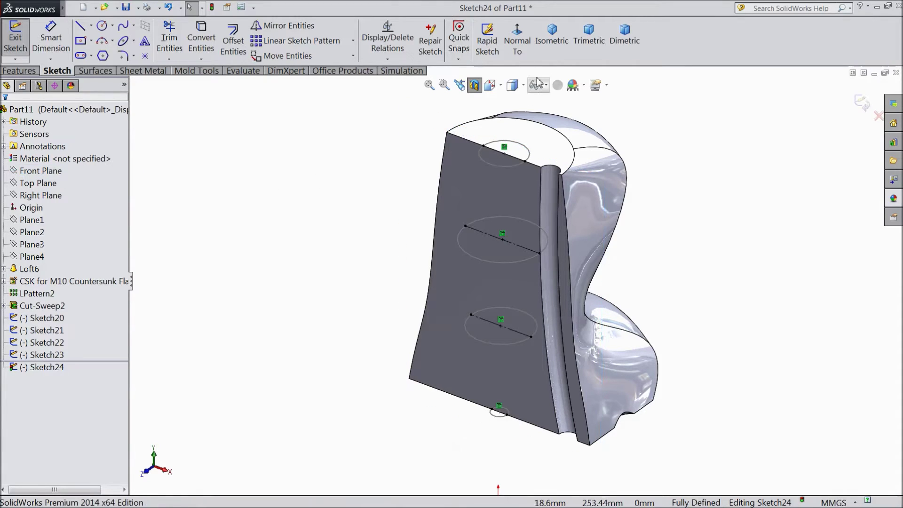
pyautogui.click(517, 40)
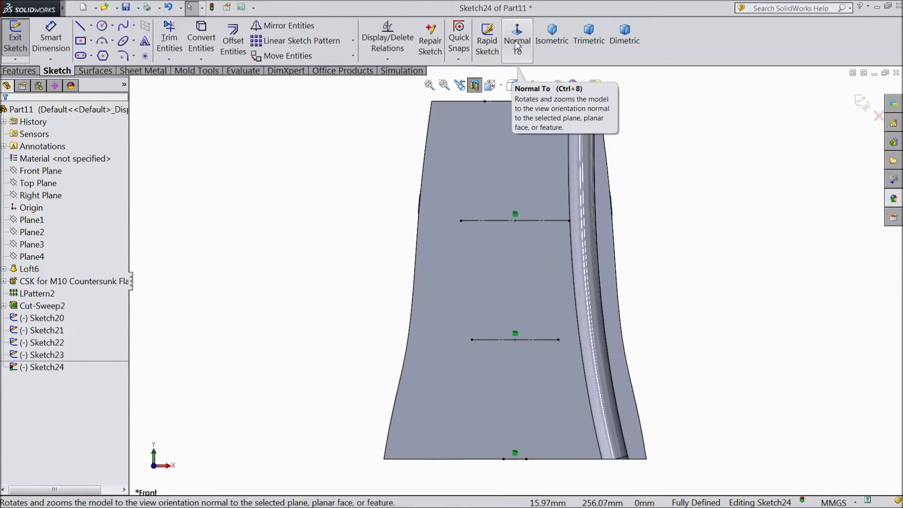
# Start a spline at the top edge curving left down through the middle line's endpoint.
pyautogui.click(124, 30)
pyautogui.scroll(-1, 585, 252)
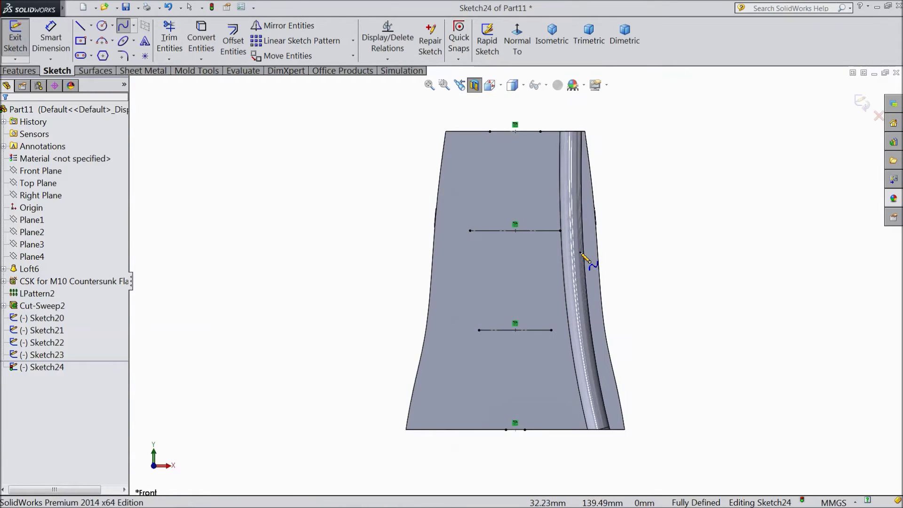
pyautogui.scroll(-1, 591, 259)
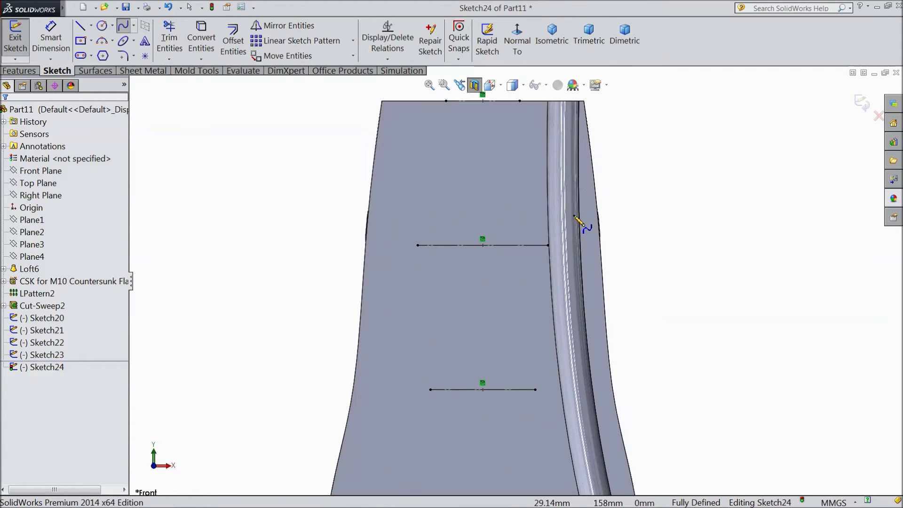
pyautogui.click(446, 102)
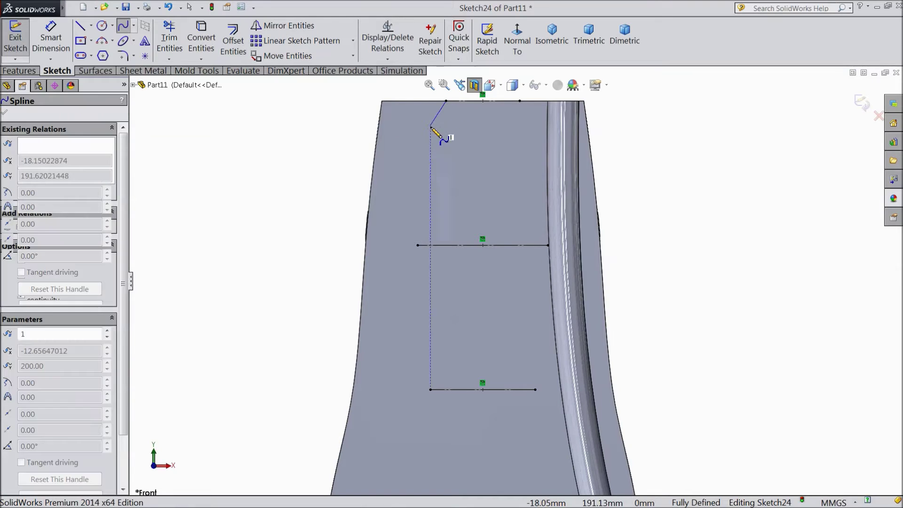
pyautogui.click(394, 157)
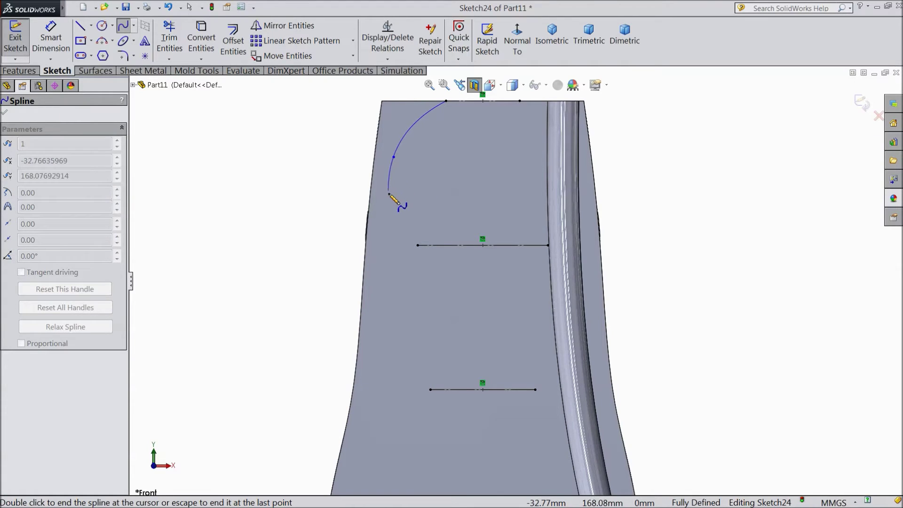
pyautogui.click(392, 200)
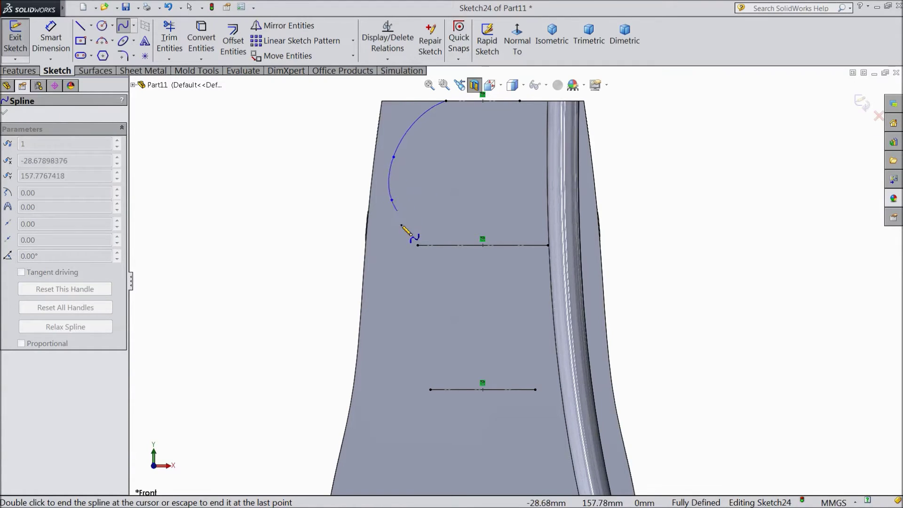
pyautogui.click(418, 245)
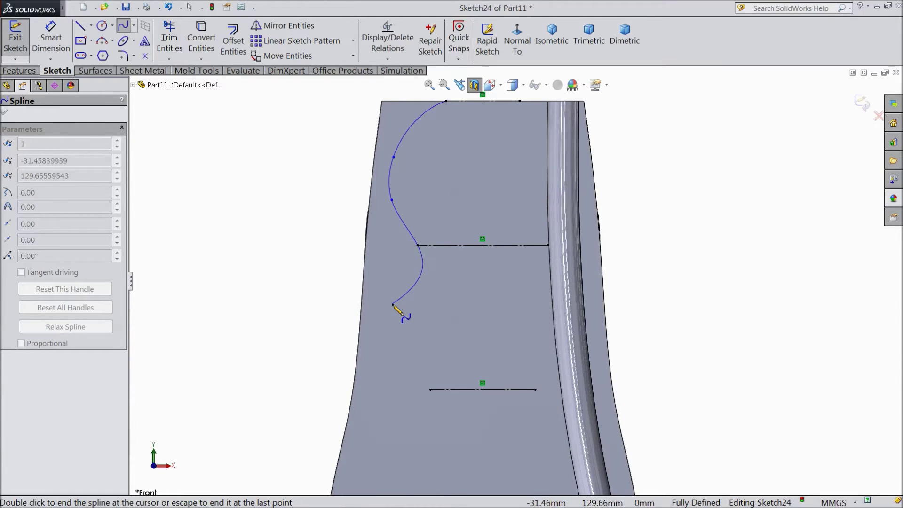
# Continue the spline through the lower line's endpoint and end it at the bottom edge centre.
pyautogui.click(393, 306)
pyautogui.click(375, 331)
pyautogui.click(430, 390)
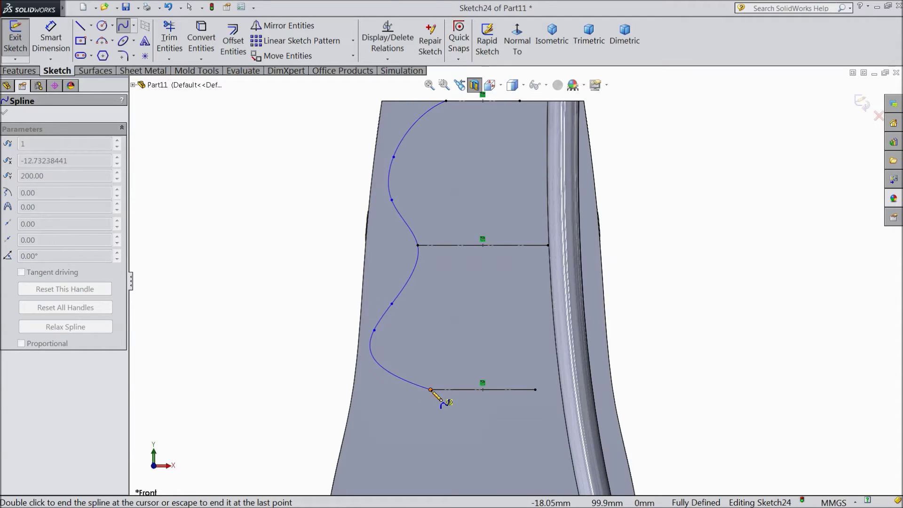
pyautogui.press('z')
pyautogui.click(478, 403)
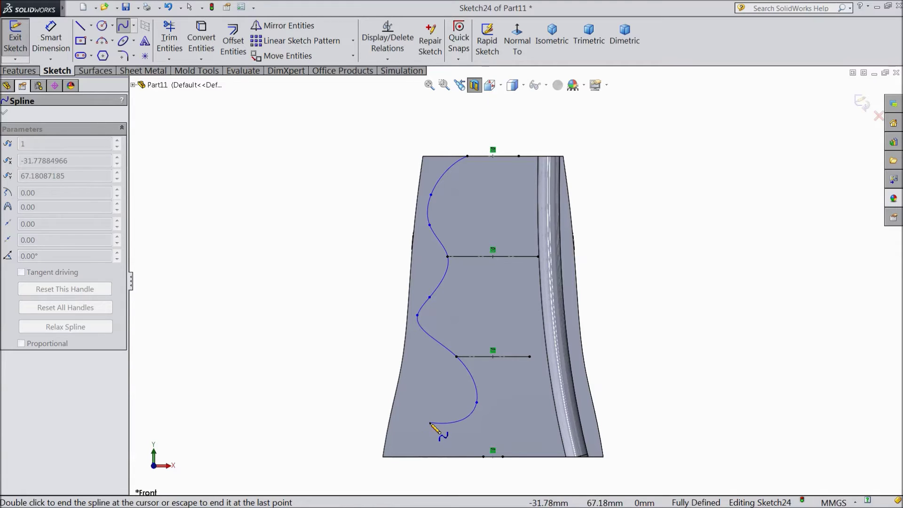
pyautogui.click(431, 423)
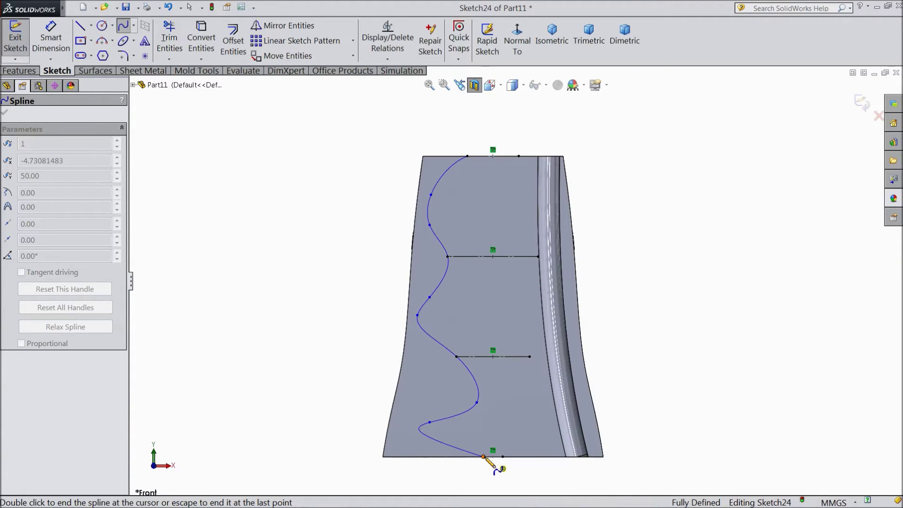
pyautogui.click(484, 458)
pyautogui.rightClick(610, 431)
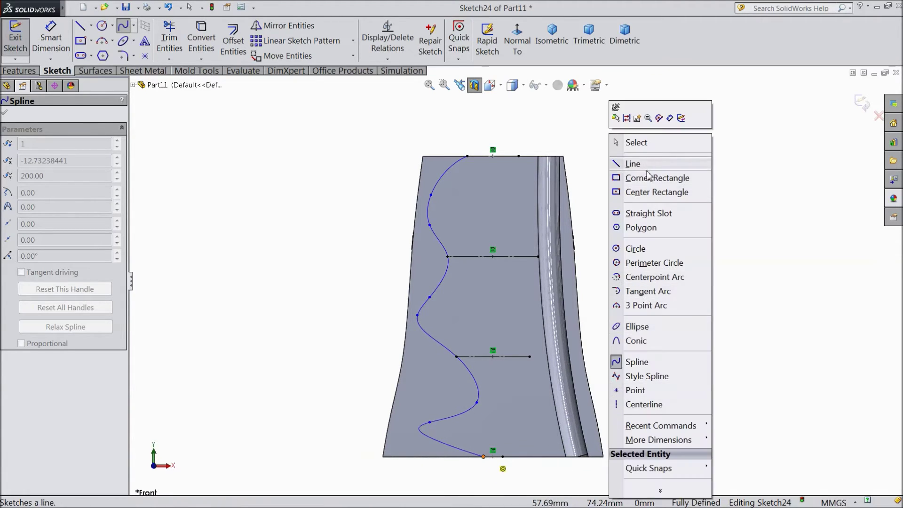
# Exit Sketch24 with the spline guide path and orbit the part to a 3D view.
pyautogui.click(635, 142)
pyautogui.scroll(-2, 498, 378)
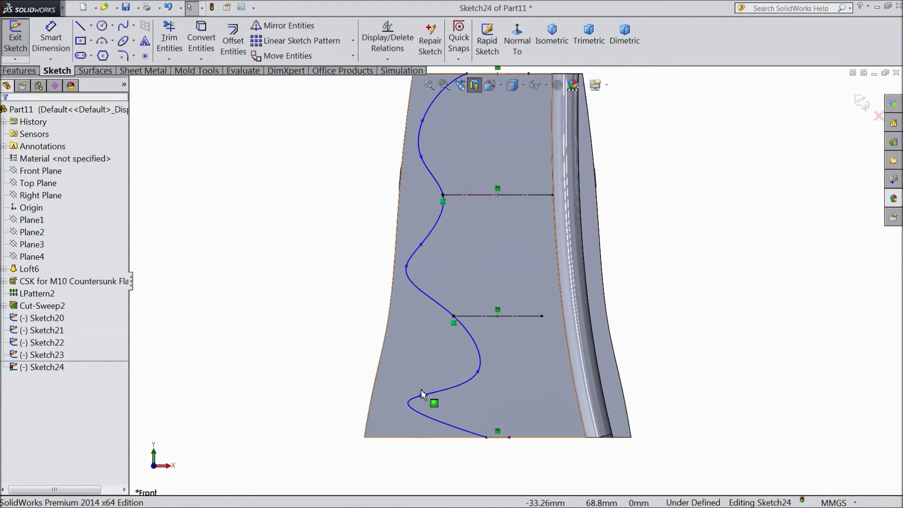
pyautogui.scroll(1, 493, 416)
pyautogui.scroll(1, 529, 252)
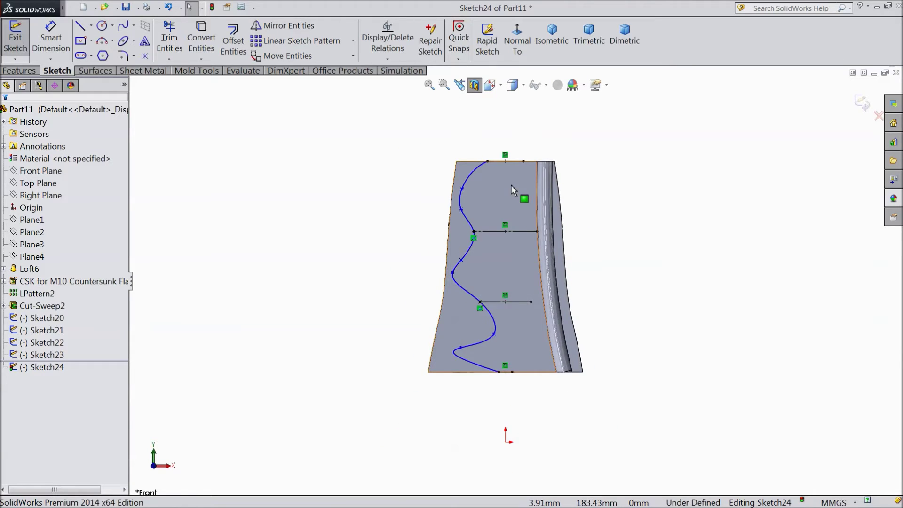
pyautogui.scroll(-1, 519, 198)
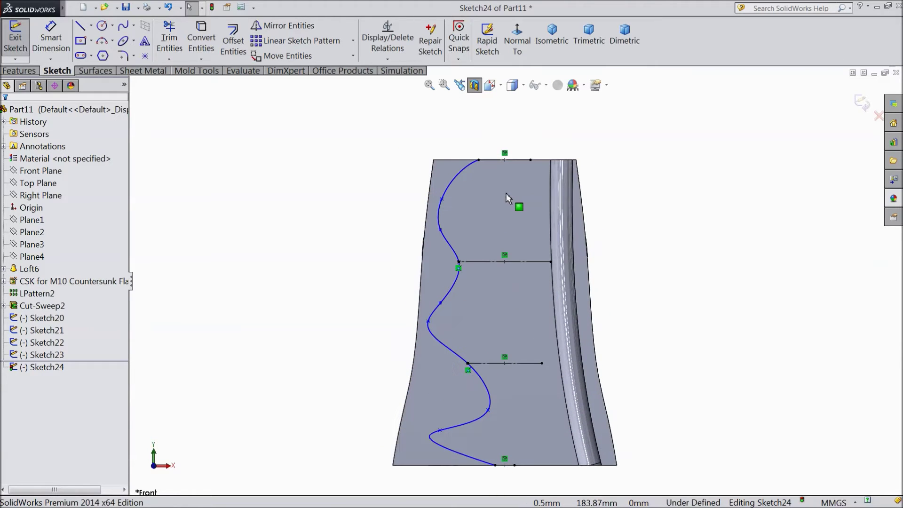
pyautogui.click(863, 106)
pyautogui.moveTo(686, 155)
pyautogui.mouseDown(button='middle')
pyautogui.moveTo(645, 198)
pyautogui.moveTo(649, 219)
pyautogui.mouseUp(button='middle')
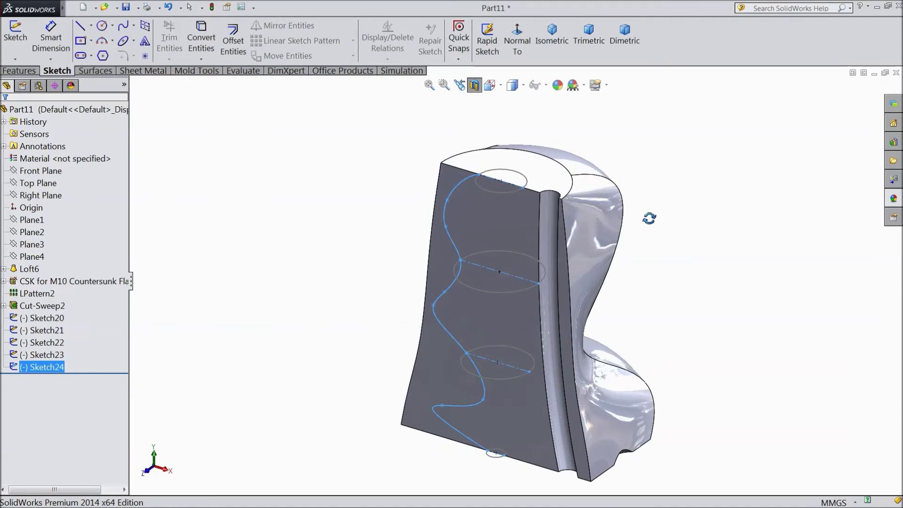
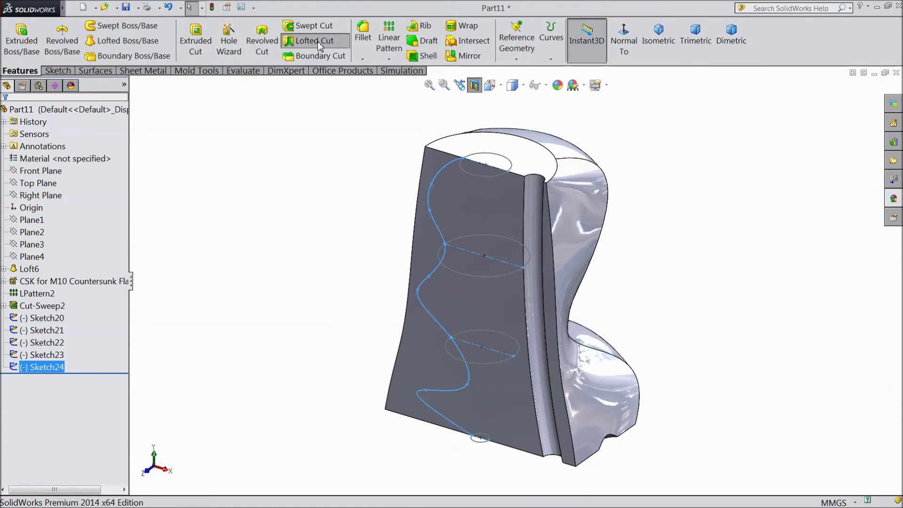
# Start a Lofted Cut with Sketch20, Sketch21 and Sketch22 as its profiles.
pyautogui.click(319, 46)
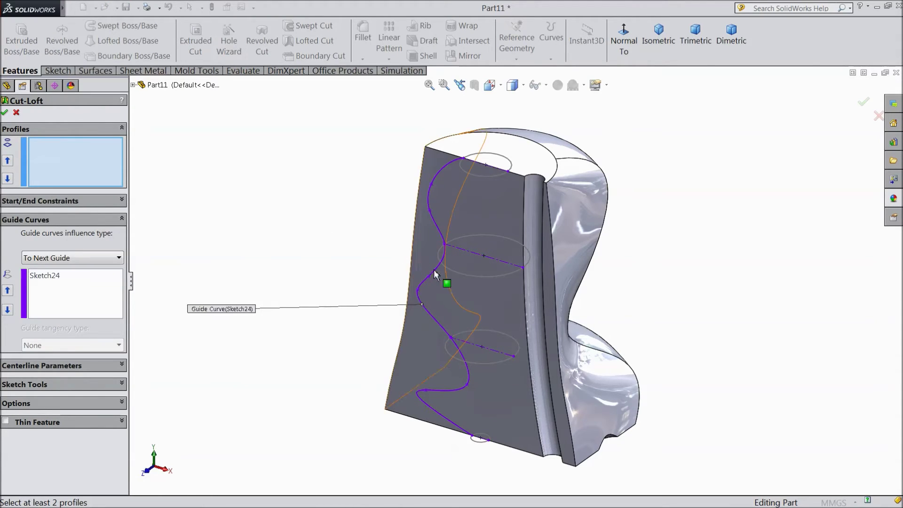
pyautogui.click(480, 177)
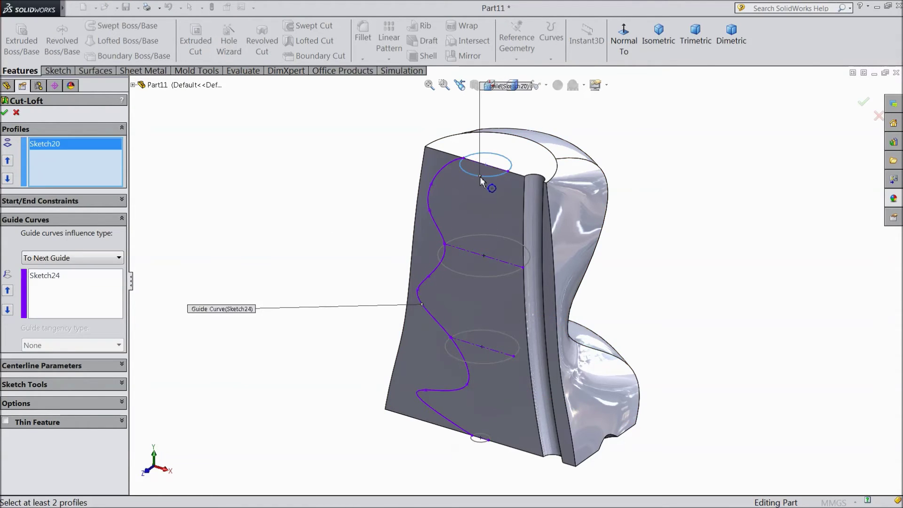
pyautogui.click(477, 281)
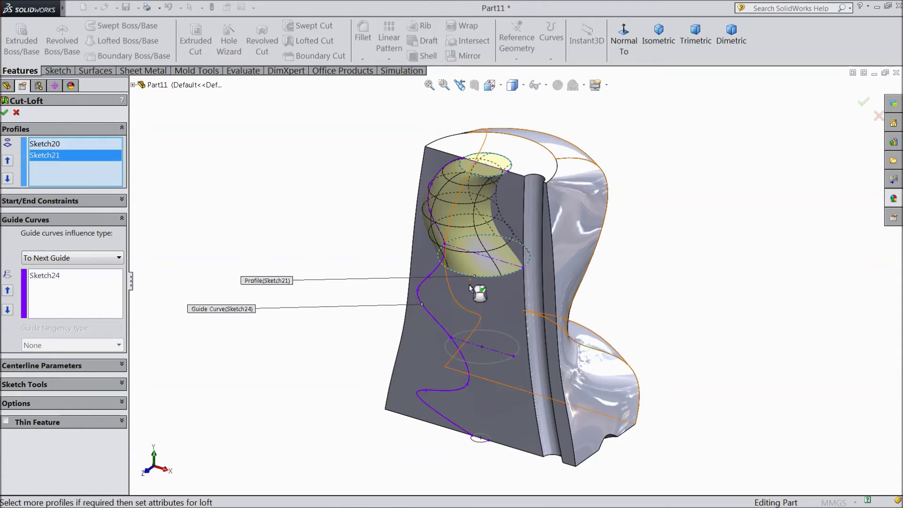
pyautogui.click(478, 367)
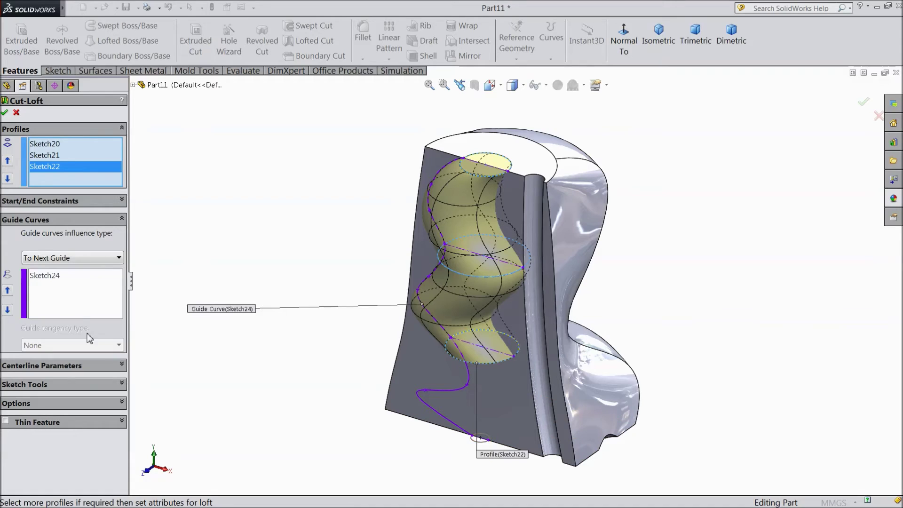
# Clear the guide curve list, removing the stray Sketch24 and Sketch23 picks, and return to profile selection.
pyautogui.rightClick(72, 292)
pyautogui.click(98, 296)
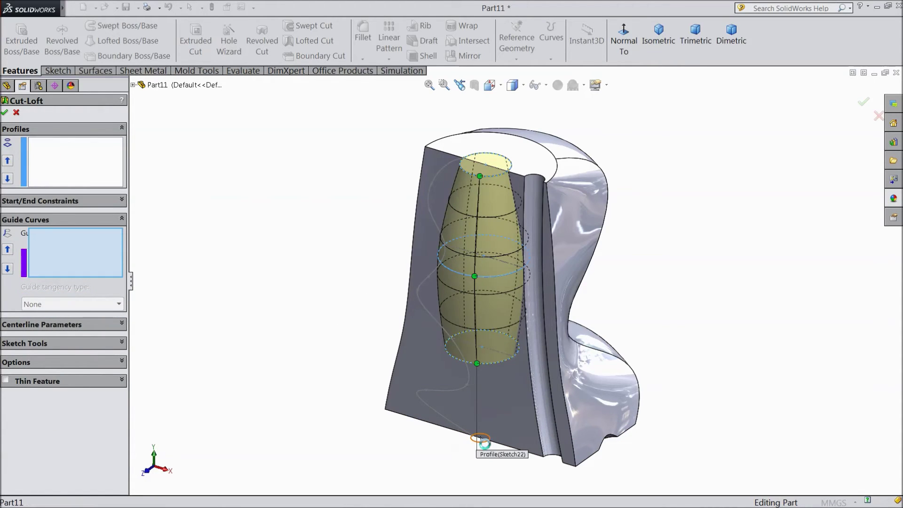
pyautogui.click(478, 427)
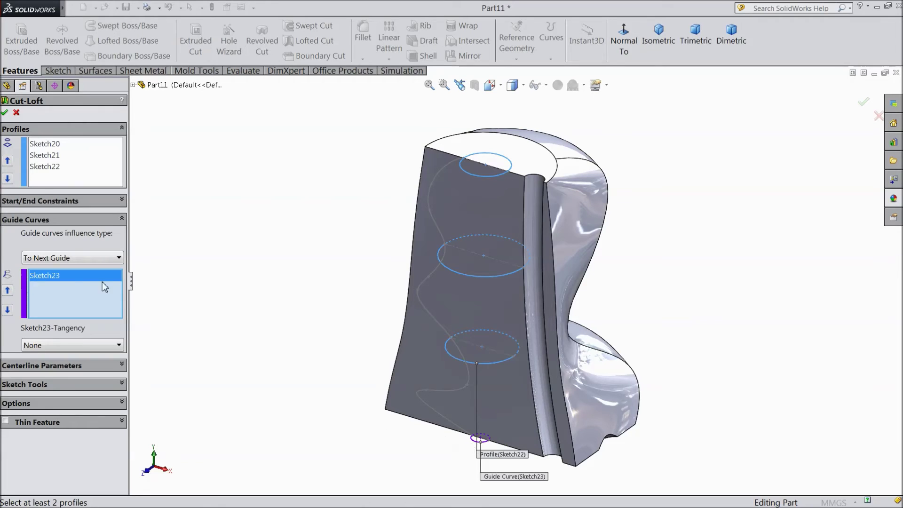
pyautogui.rightClick(71, 286)
pyautogui.click(93, 304)
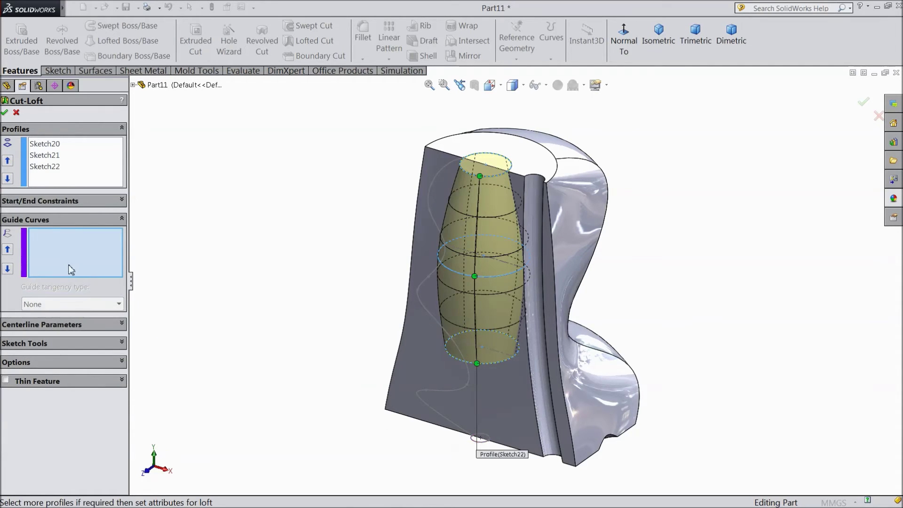
pyautogui.click(38, 179)
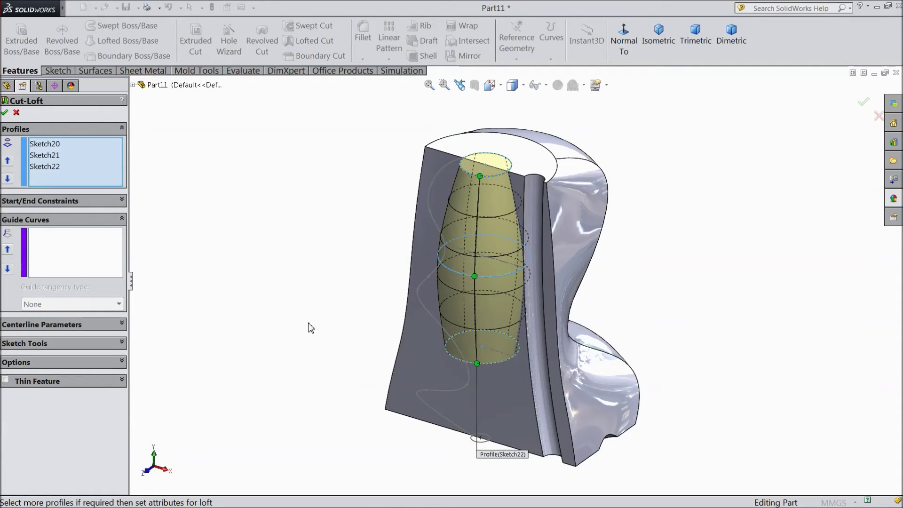
# Add Sketch23 as the fourth profile and the wavy Sketch24 spline as the guide curve.
pyautogui.click(479, 442)
pyautogui.moveTo(648, 279)
pyautogui.mouseDown(button='middle')
pyautogui.moveTo(656, 227)
pyautogui.moveTo(633, 270)
pyautogui.moveTo(666, 275)
pyautogui.moveTo(691, 208)
pyautogui.moveTo(673, 272)
pyautogui.moveTo(687, 219)
pyautogui.mouseUp(button='middle')
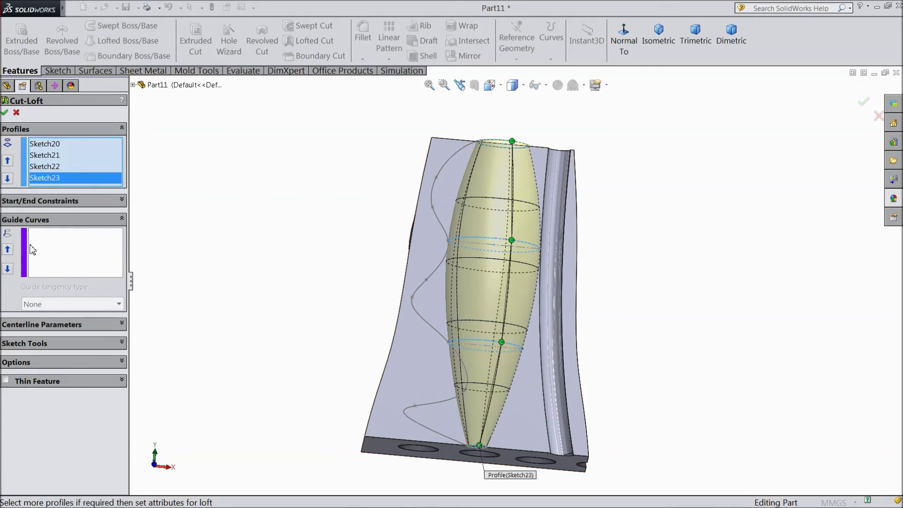
pyautogui.click(50, 258)
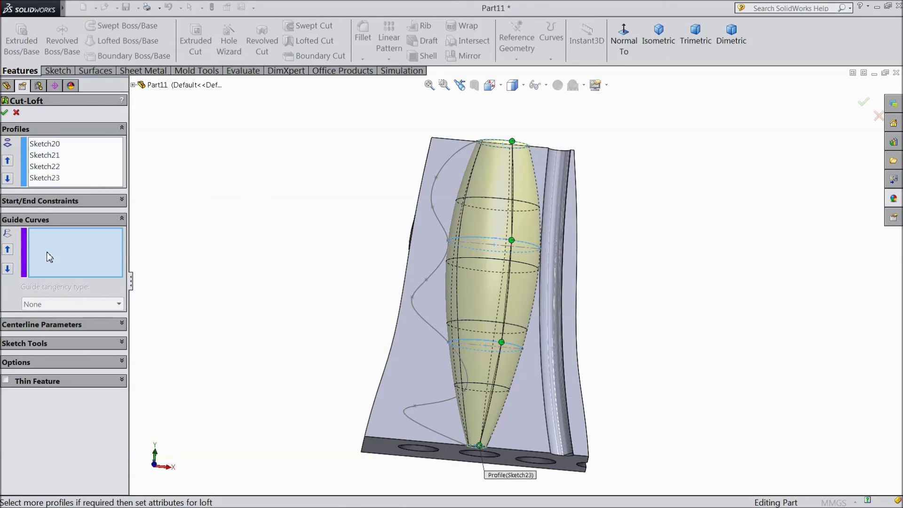
pyautogui.click(419, 289)
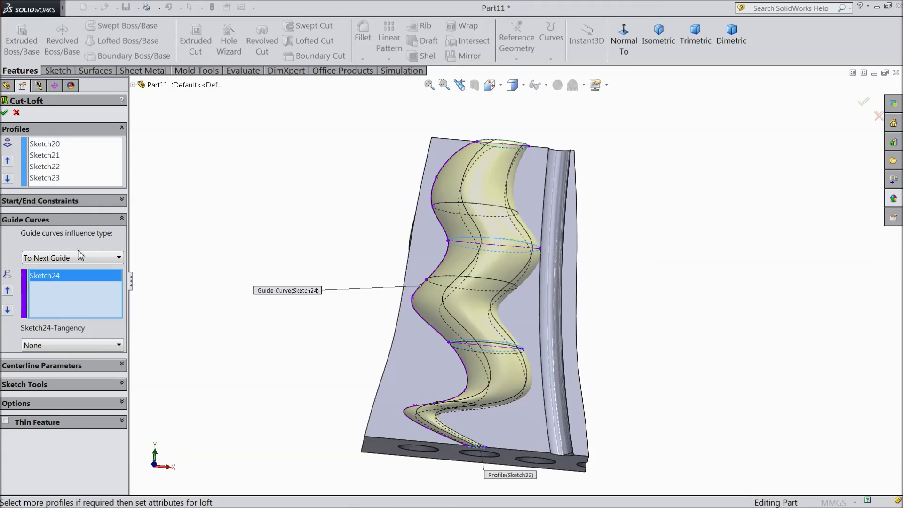
# Confirm Cut-Loft2 and orbit to inspect the twisting channel in the block.
pyautogui.click(7, 113)
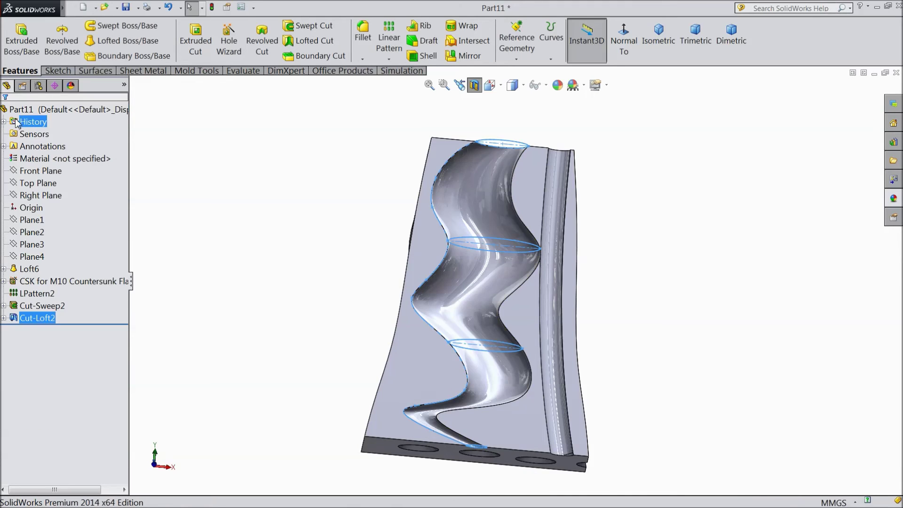
pyautogui.moveTo(669, 245)
pyautogui.mouseDown(button='middle')
pyautogui.moveTo(666, 115)
pyautogui.moveTo(660, 334)
pyautogui.moveTo(692, 250)
pyautogui.moveTo(742, 244)
pyautogui.moveTo(642, 258)
pyautogui.moveTo(625, 200)
pyautogui.moveTo(678, 248)
pyautogui.moveTo(691, 286)
pyautogui.moveTo(615, 261)
pyautogui.moveTo(639, 308)
pyautogui.moveTo(671, 167)
pyautogui.moveTo(676, 292)
pyautogui.moveTo(631, 315)
pyautogui.moveTo(632, 288)
pyautogui.moveTo(628, 308)
pyautogui.moveTo(626, 298)
pyautogui.mouseUp(button='middle')
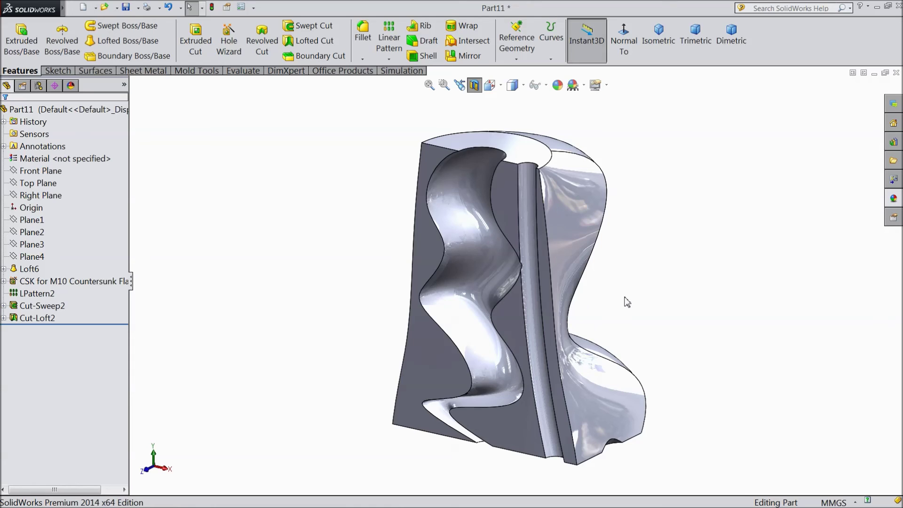
# Turn off Section View so the full part with its enclosed Cut-Loft2 is displayed.
pyautogui.moveTo(614, 295)
pyautogui.mouseDown(button='middle')
pyautogui.moveTo(653, 282)
pyautogui.moveTo(667, 165)
pyautogui.moveTo(665, 209)
pyautogui.moveTo(633, 284)
pyautogui.moveTo(606, 317)
pyautogui.moveTo(593, 284)
pyautogui.moveTo(653, 261)
pyautogui.moveTo(605, 271)
pyautogui.moveTo(611, 291)
pyautogui.mouseUp(button='middle')
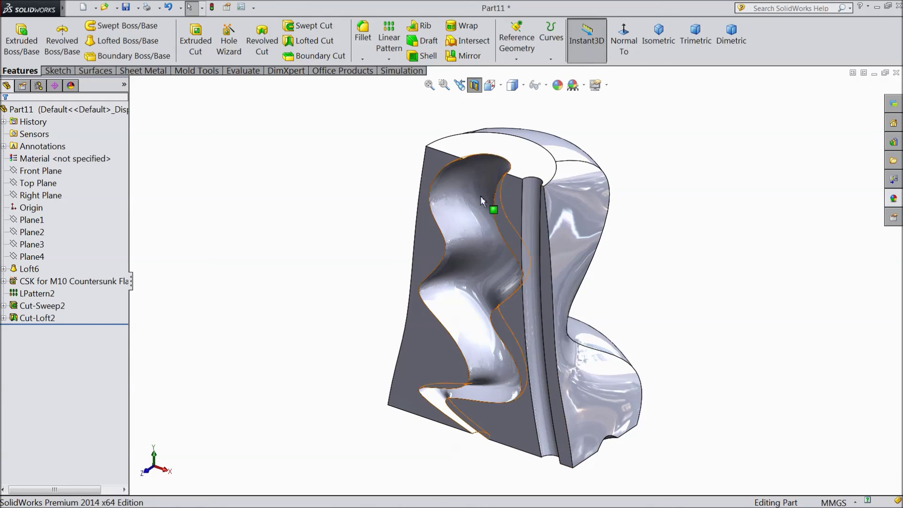
pyautogui.click(475, 85)
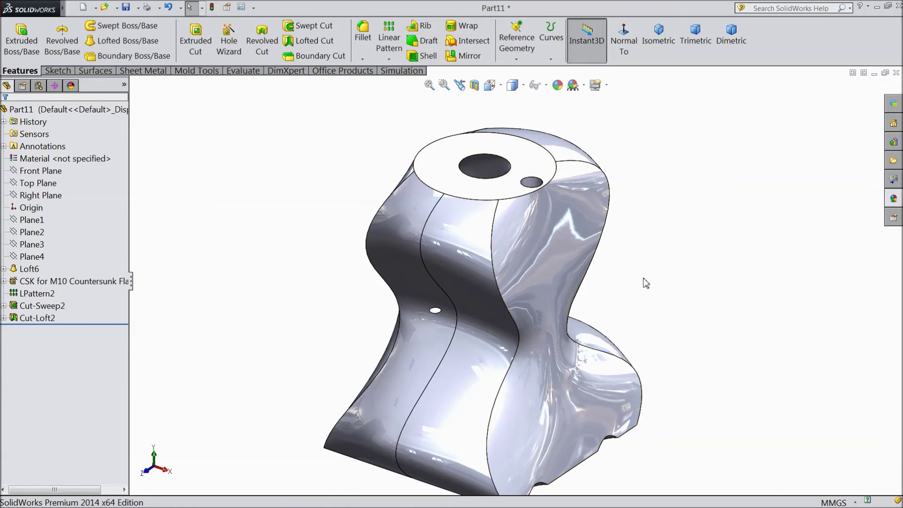